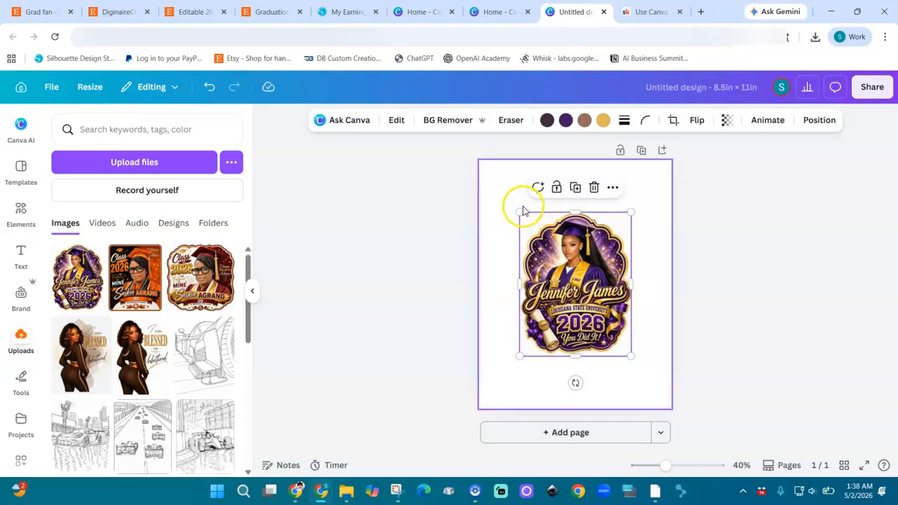
# Enlarge the graduation badge, centre it on the page and remove its background.
pyautogui.moveTo(520, 212); pyautogui.dragTo(494, 175)
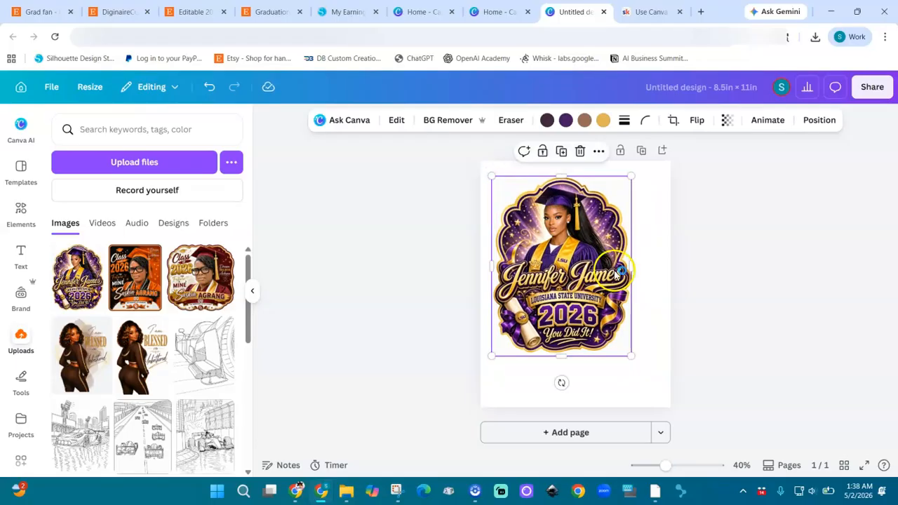
pyautogui.moveTo(593, 310); pyautogui.dragTo(607, 328)
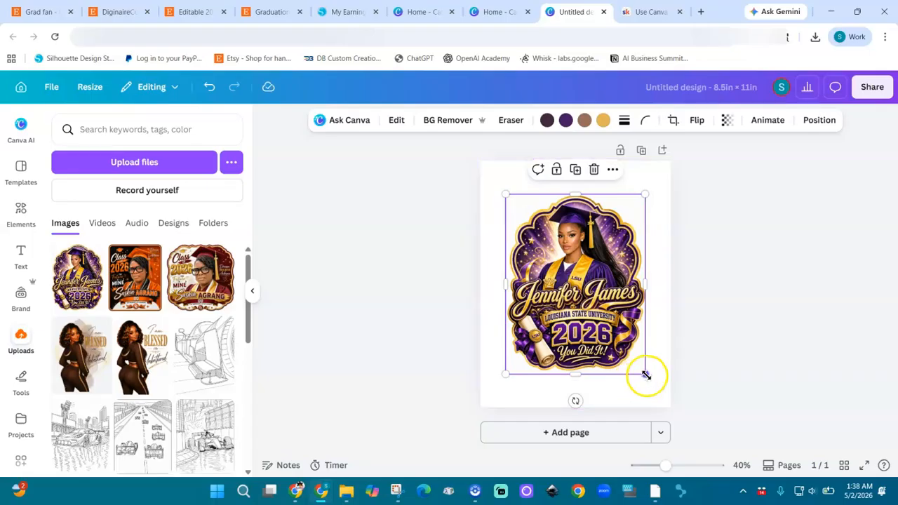
pyautogui.moveTo(647, 375)
pyautogui.mouseDown()
pyautogui.moveTo(651, 382)
pyautogui.moveTo(645, 375)
pyautogui.mouseUp()
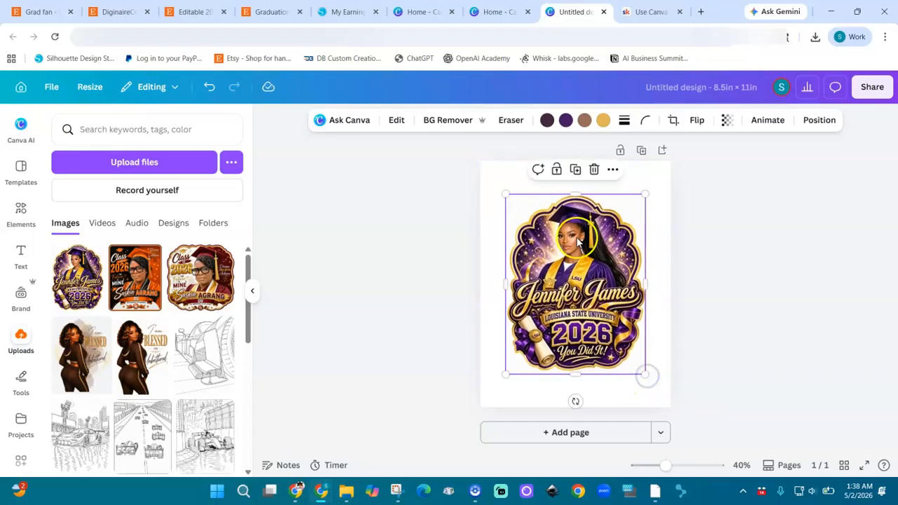
pyautogui.click(442, 123)
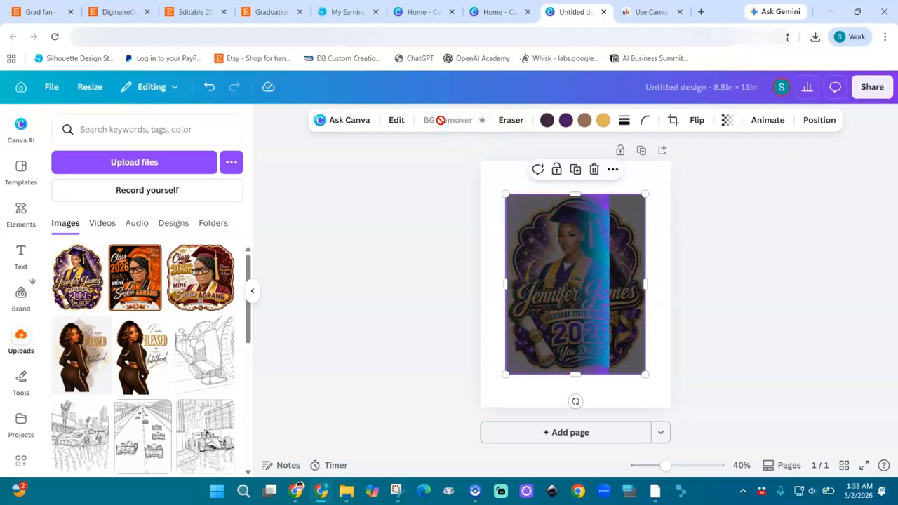
# Test the badge's transparency against the Brand Kit pink as page background, and undo the colour change.
pyautogui.click(651, 179)
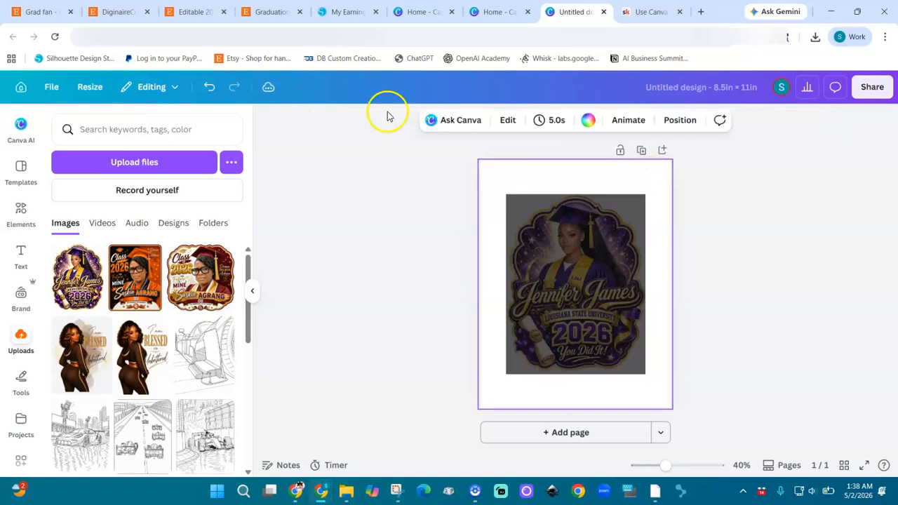
pyautogui.click(590, 119)
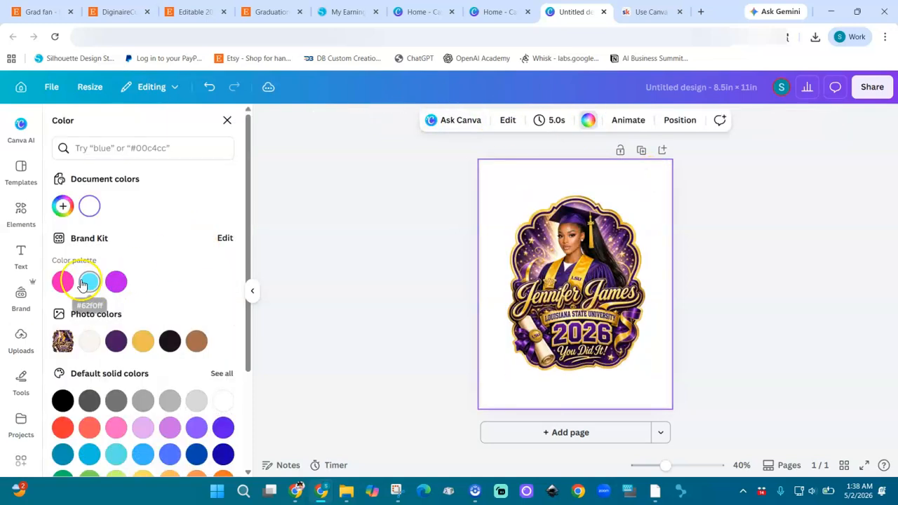
pyautogui.click(62, 282)
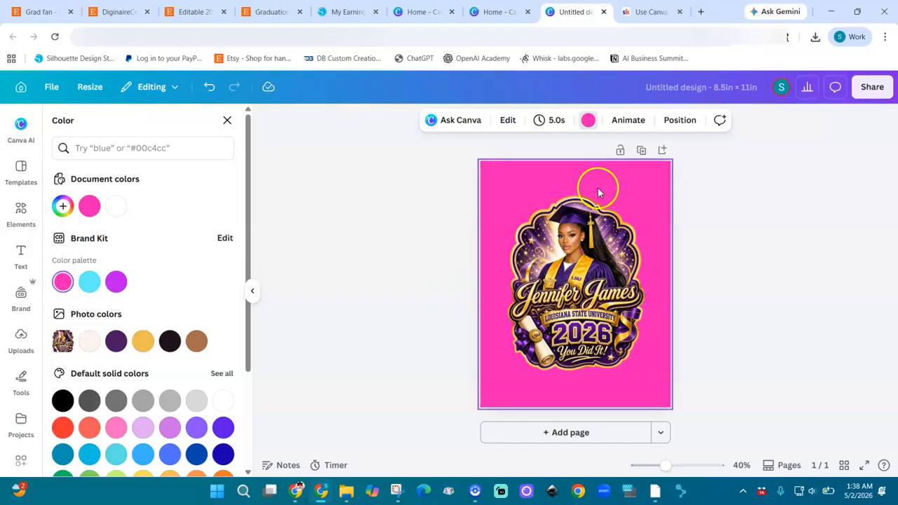
pyautogui.hotkey('ctrl', 'z')
pyautogui.click(574, 270)
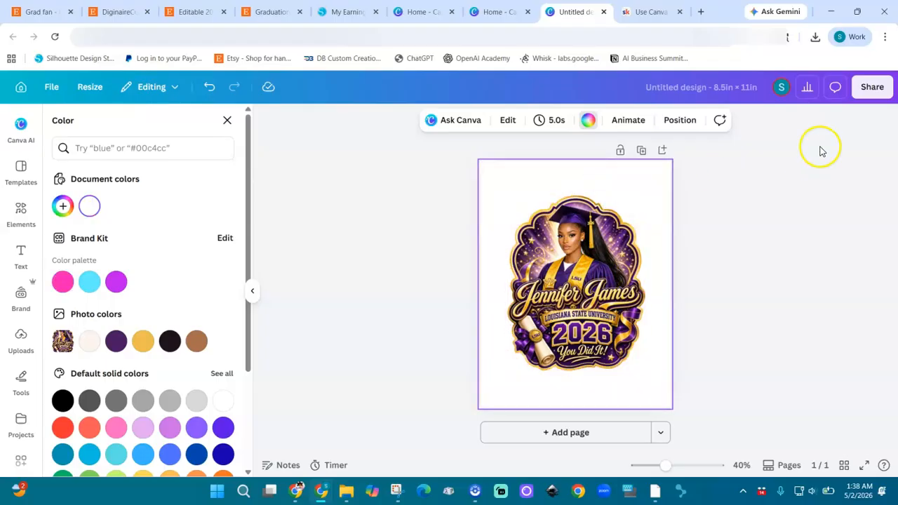
# Enlarge the graduation badge proportionally until it nearly fills the page.
pyautogui.click(613, 252)
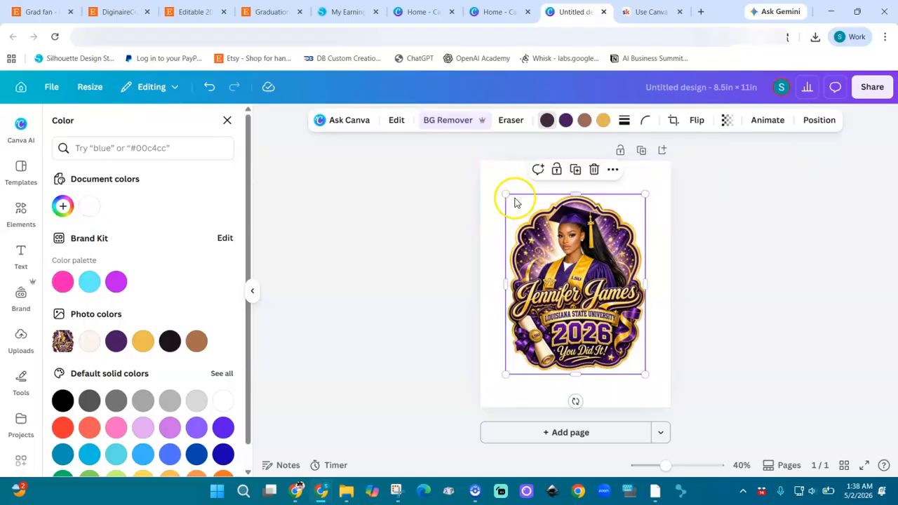
pyautogui.moveTo(495, 181); pyautogui.dragTo(483, 166)
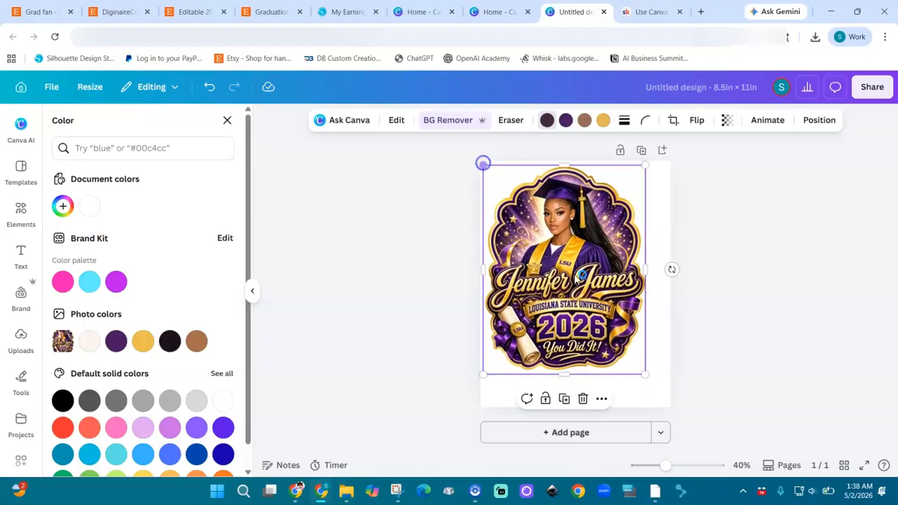
pyautogui.moveTo(646, 377); pyautogui.dragTo(666, 401)
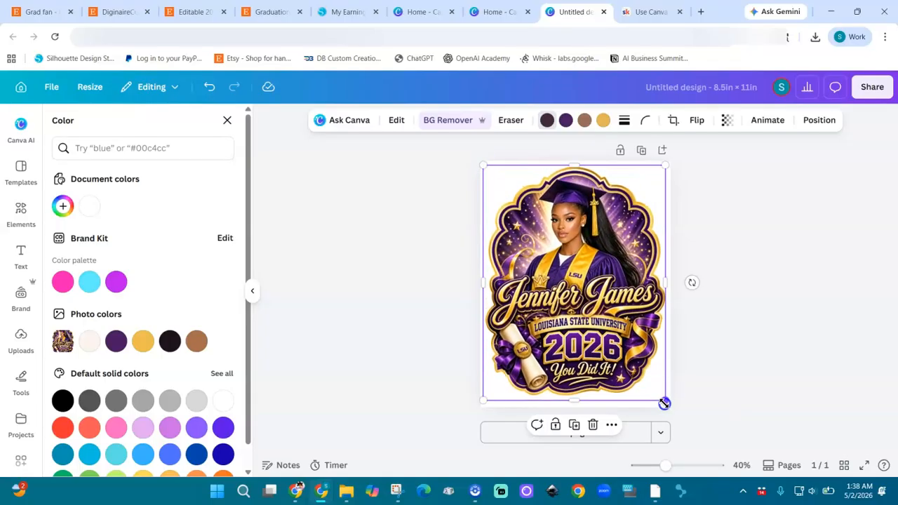
# Download the design as a PNG with a transparent background at size 1.75 (2,705 × 3,500 px).
pyautogui.click(878, 92)
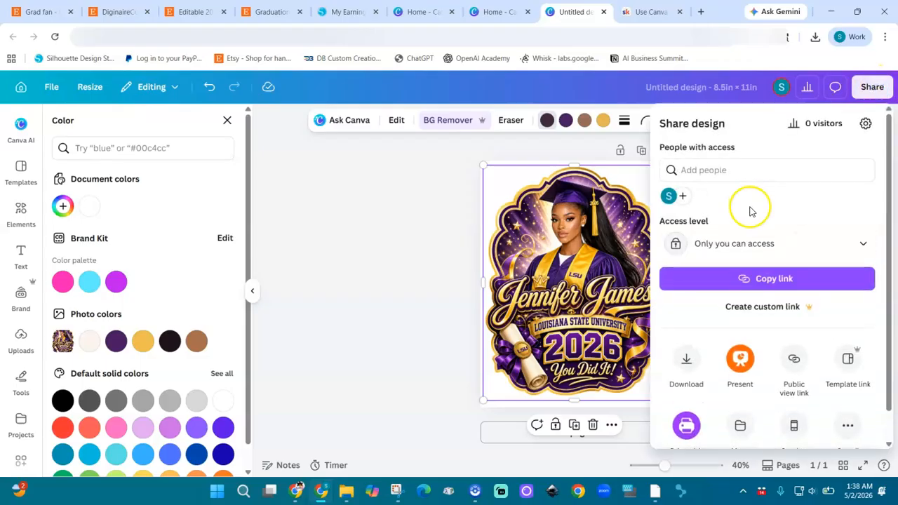
pyautogui.click(688, 366)
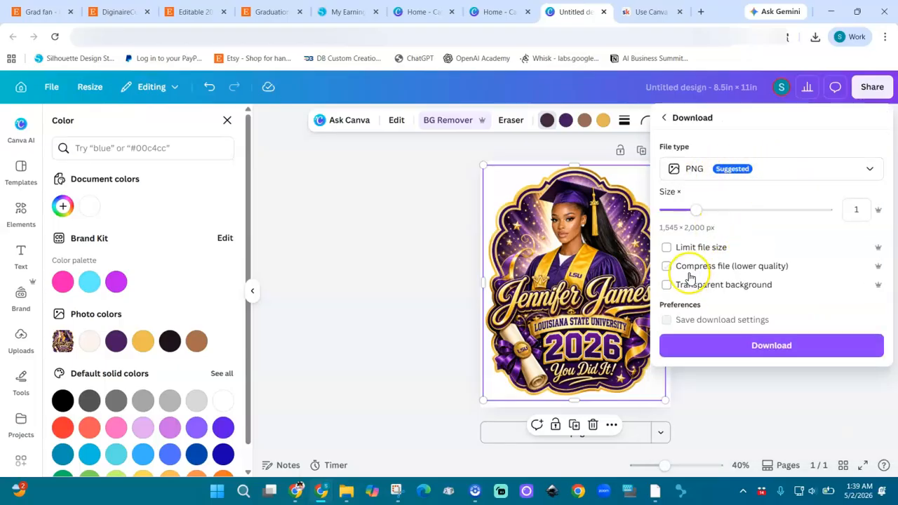
pyautogui.click(668, 287)
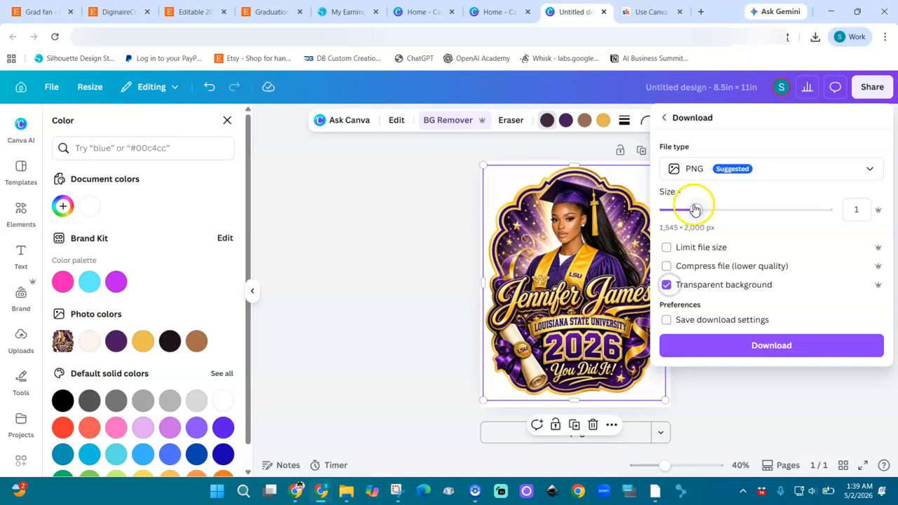
pyautogui.moveTo(697, 212); pyautogui.dragTo(742, 209)
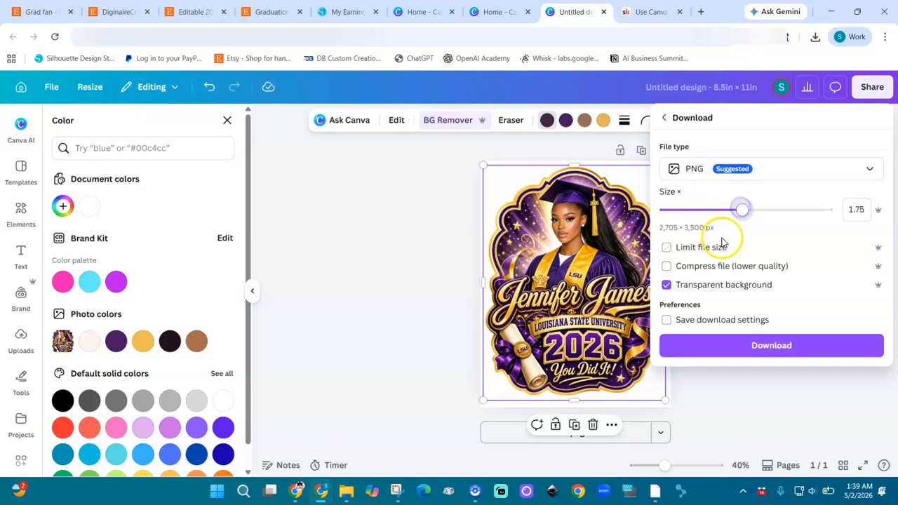
pyautogui.click(772, 347)
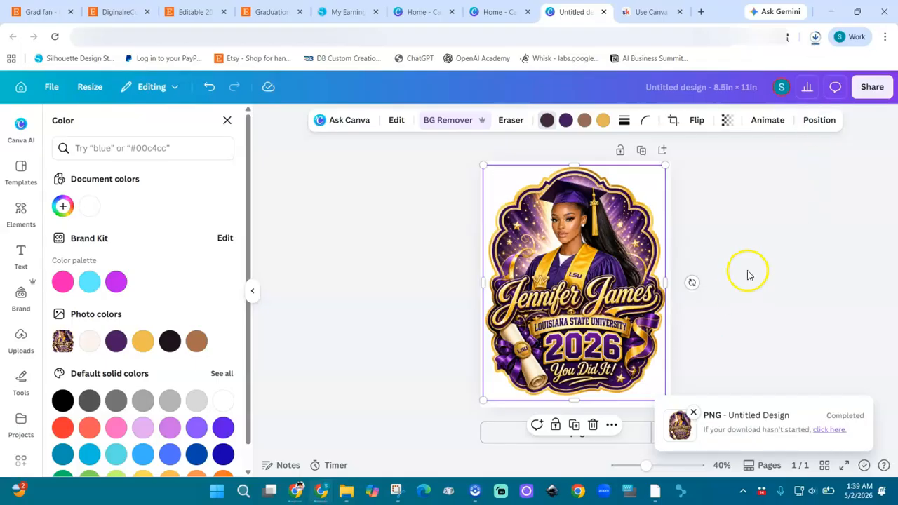
# Switch to Silhouette Studio and create a new blank document.
pyautogui.click(655, 491)
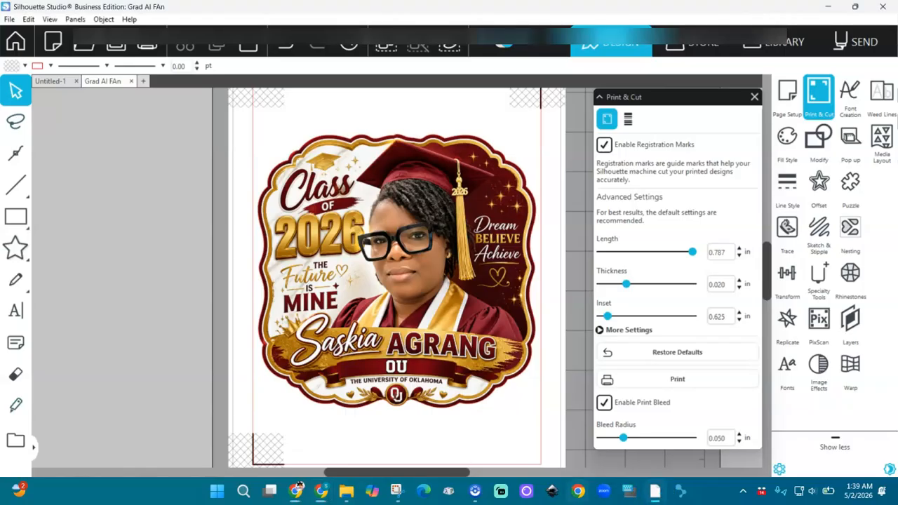
pyautogui.click(9, 19)
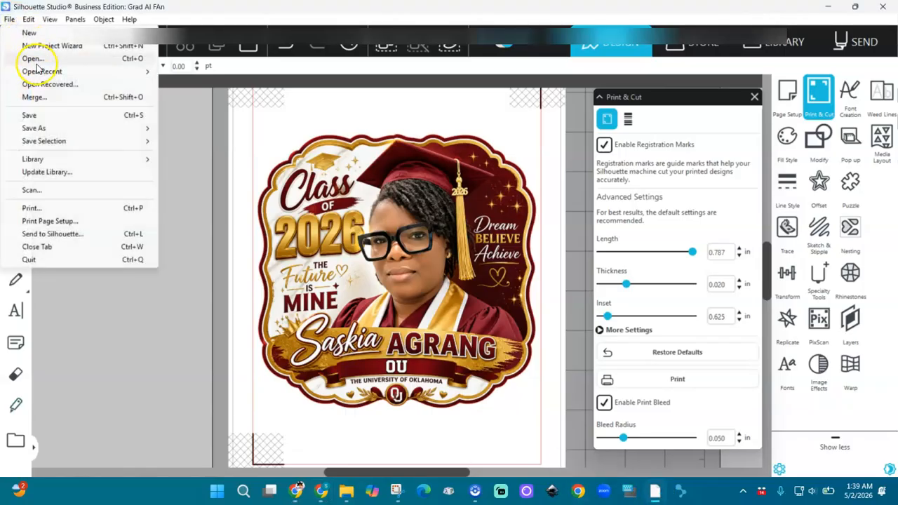
pyautogui.click(29, 34)
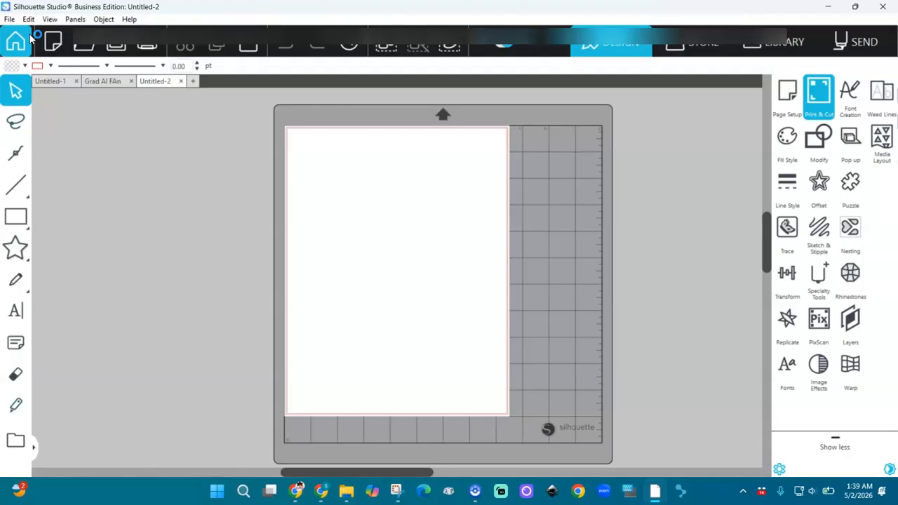
# Check the media size of the new page and enable registration marks for print and cut.
pyautogui.click(787, 91)
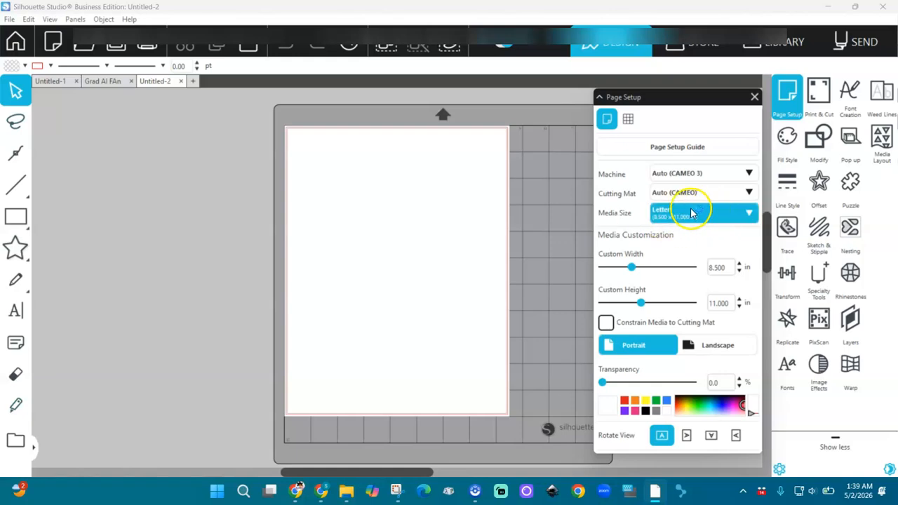
pyautogui.click(820, 99)
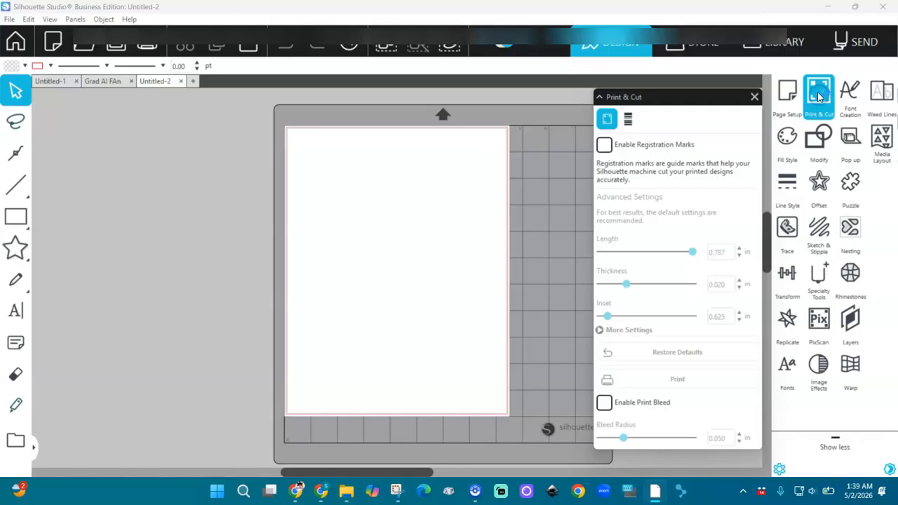
pyautogui.click(605, 146)
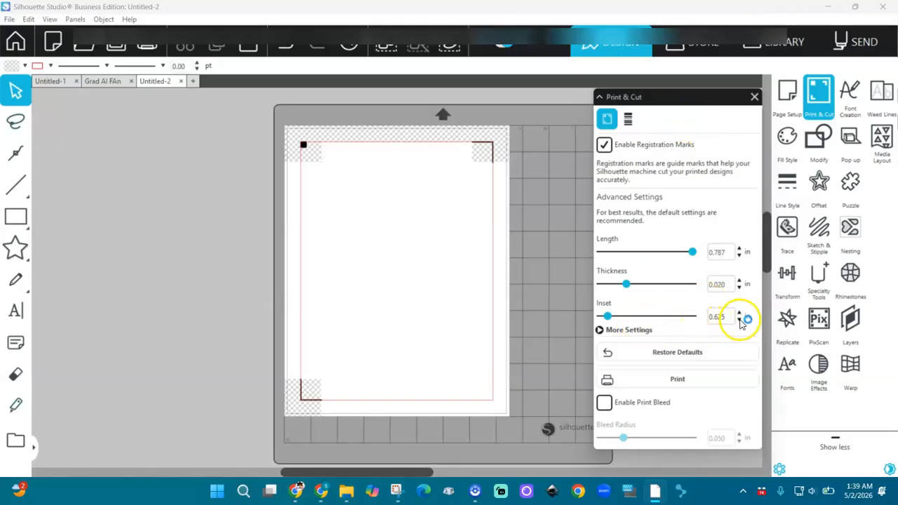
# Try reducing the registration mark inset to 0.394 in and restore it to 0.625 in.
pyautogui.click(740, 321)
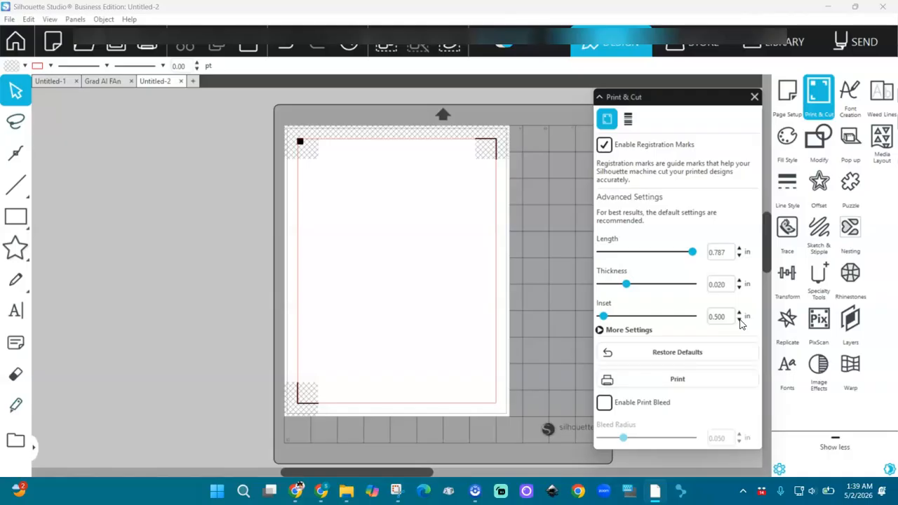
pyautogui.click(740, 321)
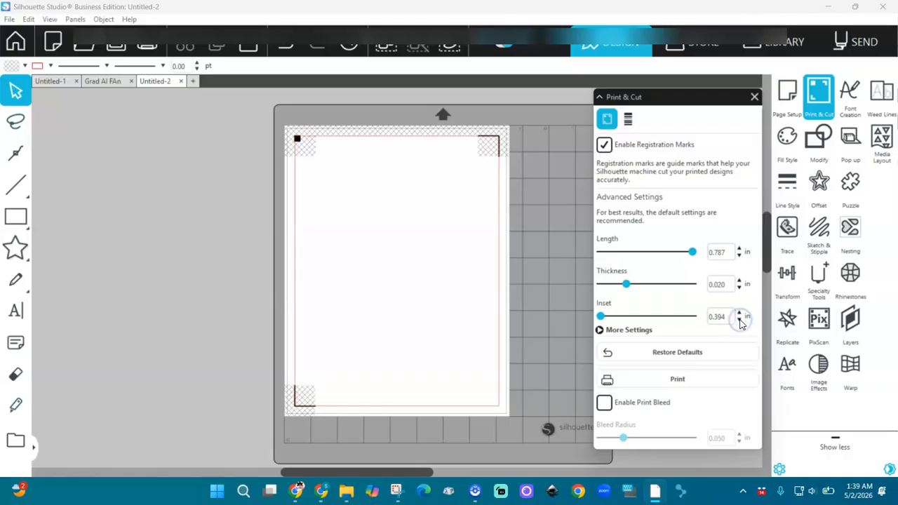
pyautogui.click(717, 318)
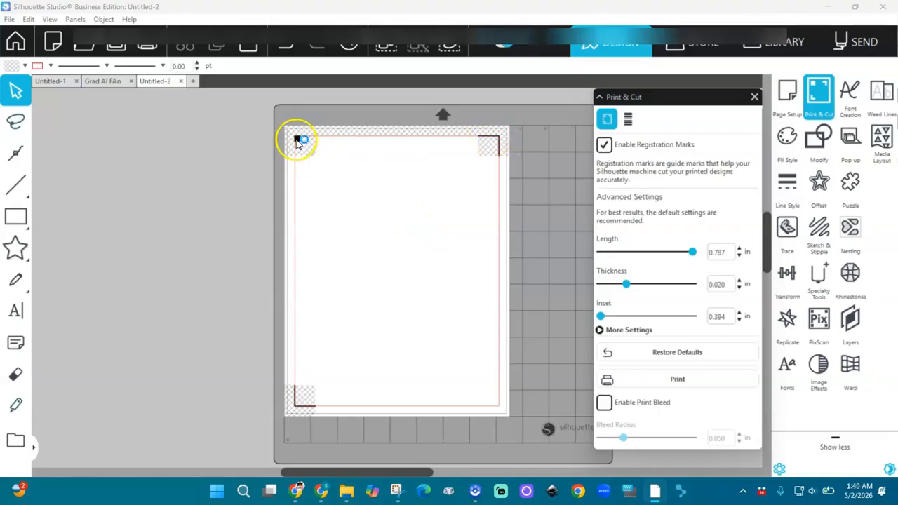
pyautogui.click(739, 313)
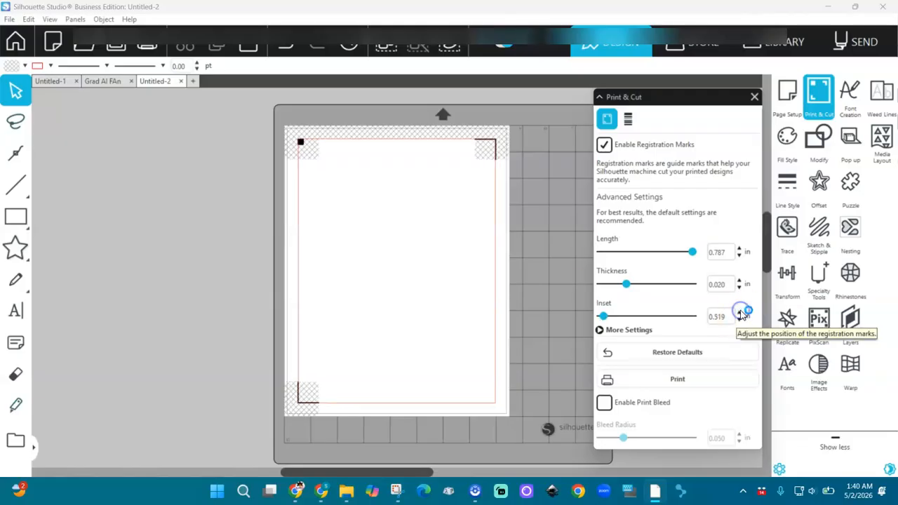
pyautogui.click(739, 313)
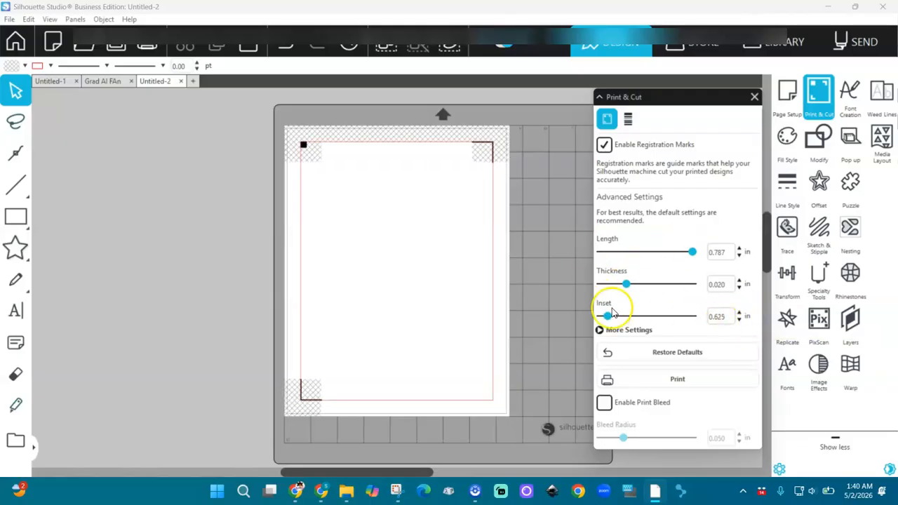
pyautogui.click(622, 380)
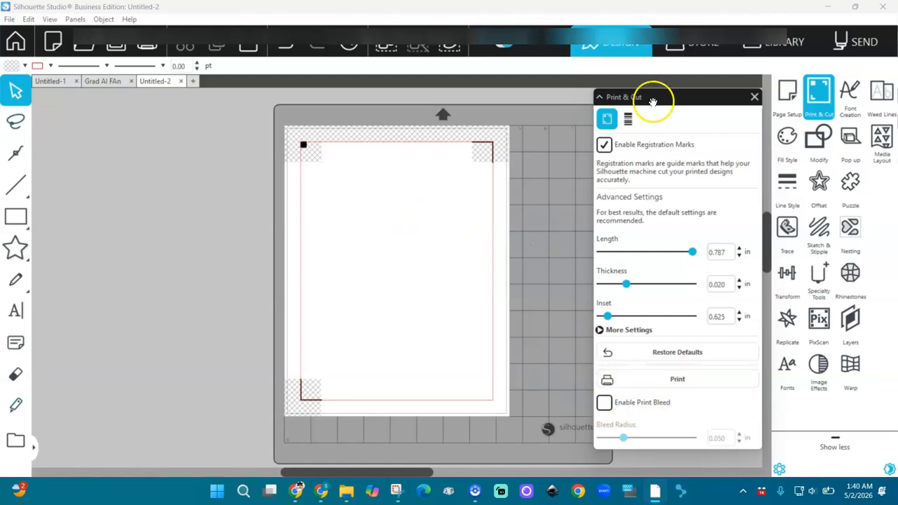
# Check that the print border and cut border are enabled in the page's display options.
pyautogui.click(786, 94)
pyautogui.click(627, 120)
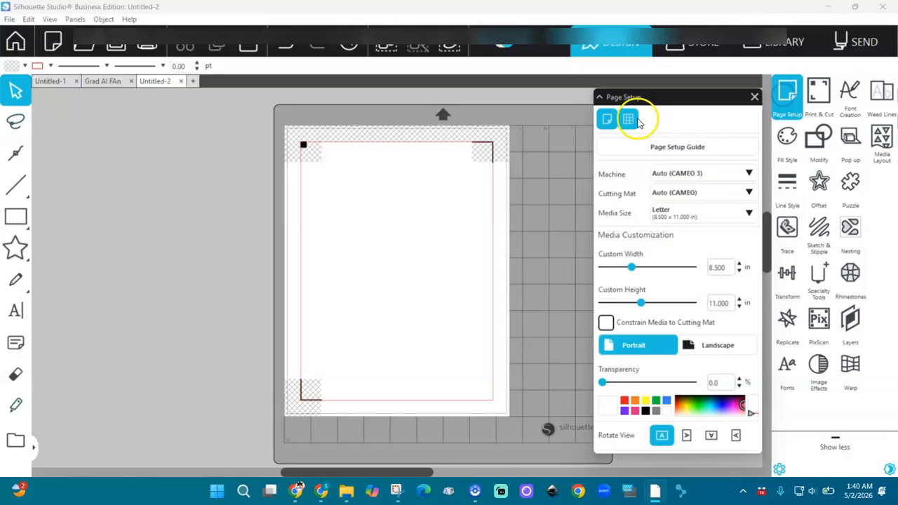
pyautogui.click(610, 184)
pyautogui.click(608, 165)
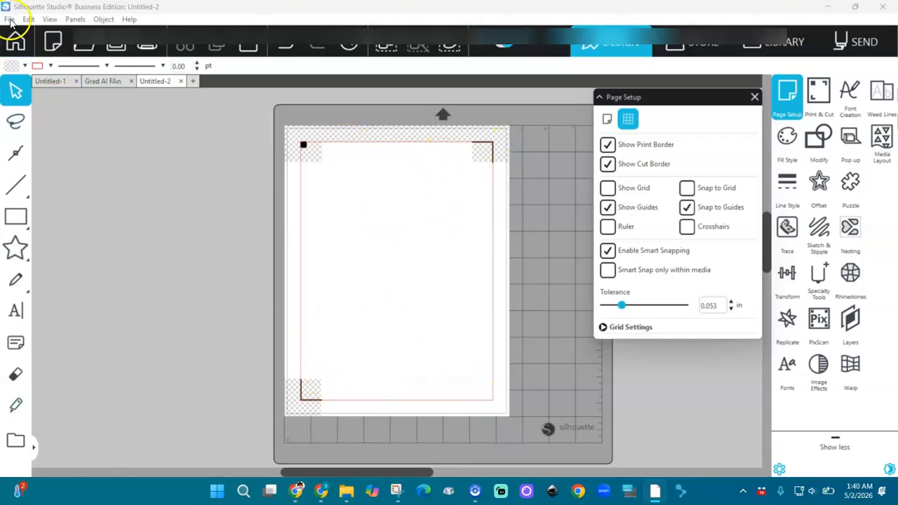
# Merge the downloaded "Untitled design (3)" image from the Downloads folder into the document.
pyautogui.click(10, 20)
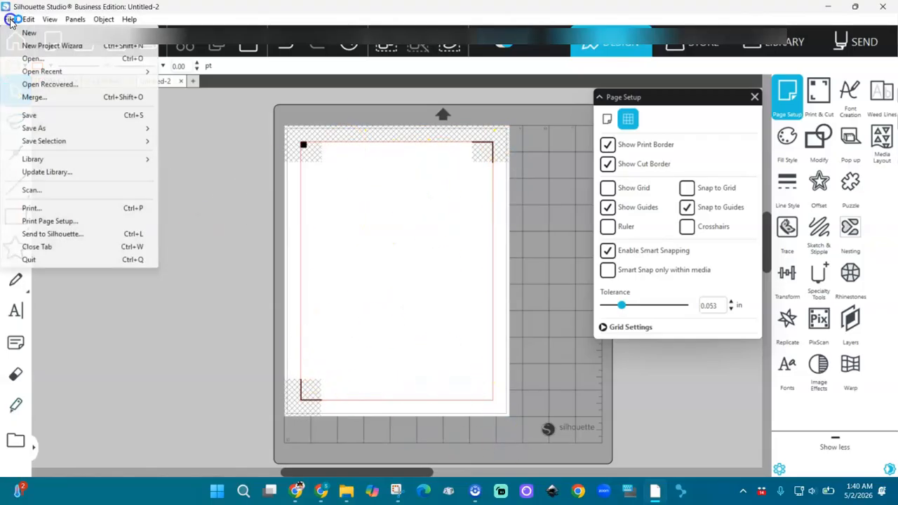
pyautogui.click(31, 97)
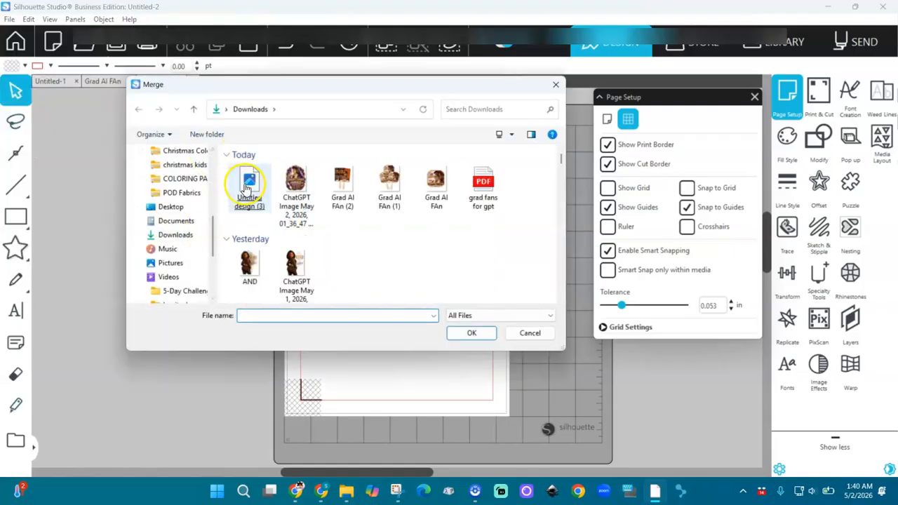
pyautogui.doubleClick(250, 184)
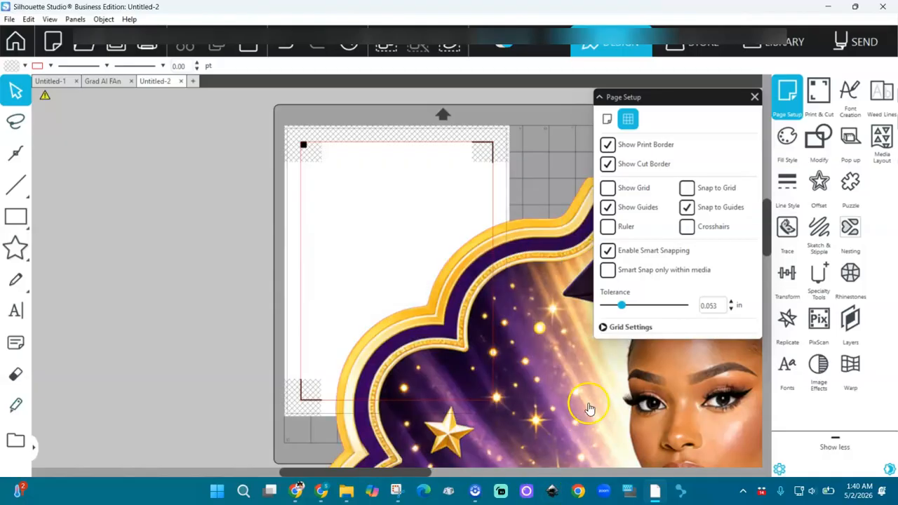
# Set the merged badge image's width to 6 in, keeping its proportions.
pyautogui.click(590, 409)
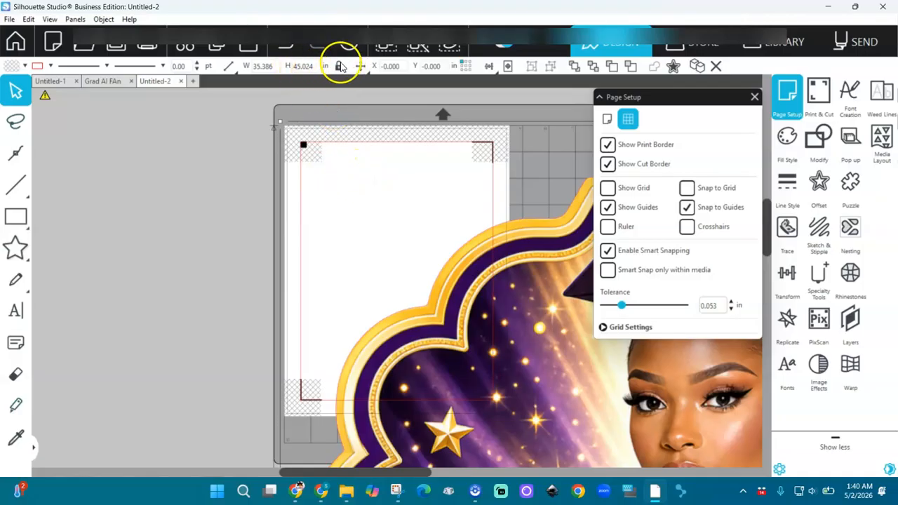
pyautogui.click(235, 67)
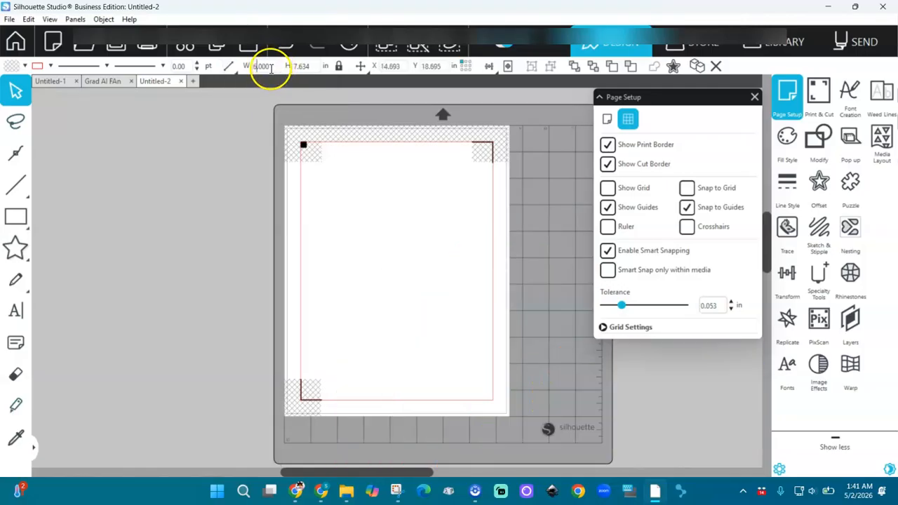
# Center the badge on the page, then enlarge it to about 6.765 × 8.607 in and keep it inside the cut border.
pyautogui.click(512, 67)
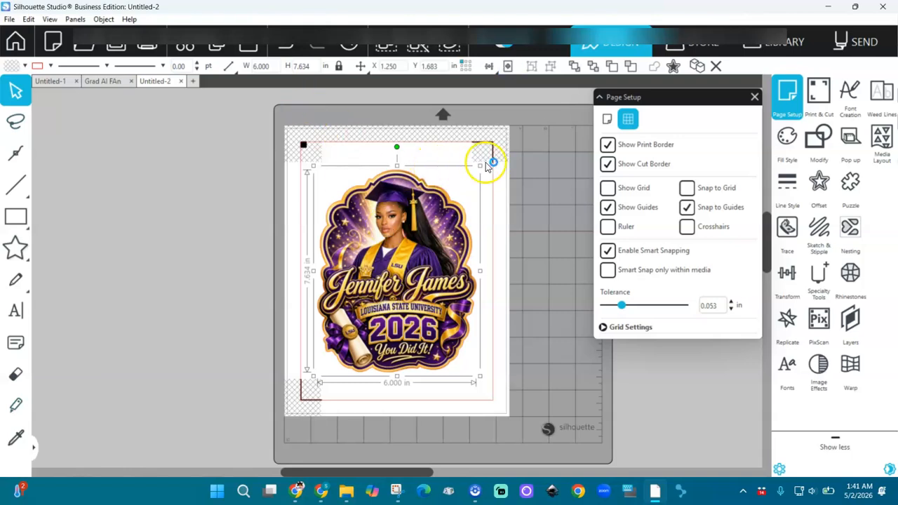
pyautogui.moveTo(479, 168); pyautogui.dragTo(497, 151)
pyautogui.moveTo(418, 229); pyautogui.dragTo(422, 242)
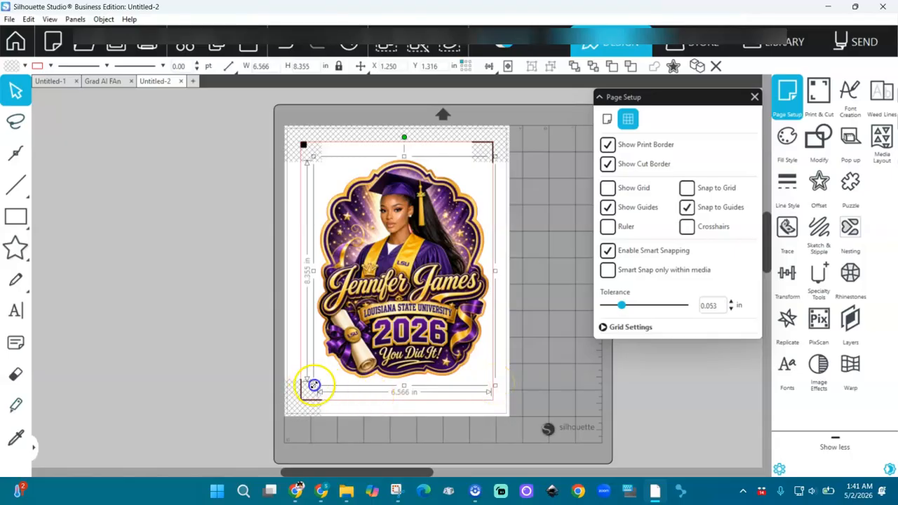
pyautogui.moveTo(314, 386); pyautogui.dragTo(309, 392)
pyautogui.moveTo(395, 298); pyautogui.dragTo(397, 288)
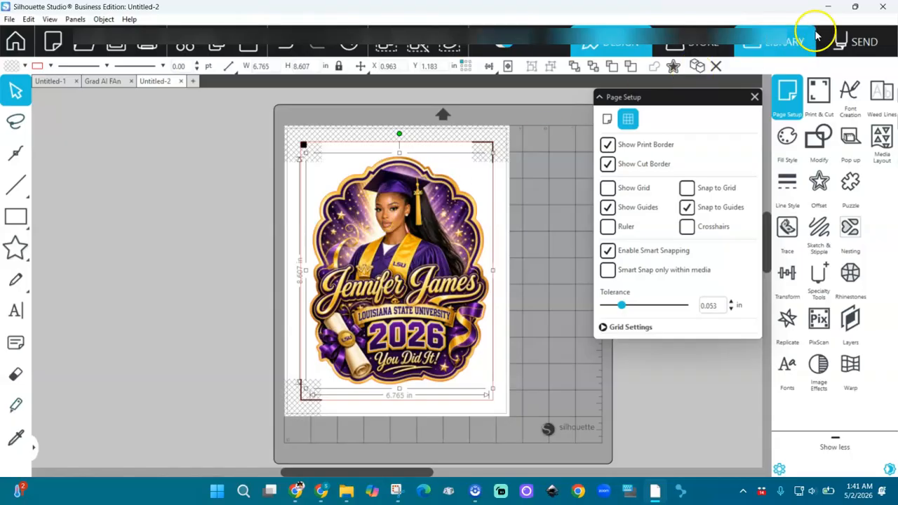
# Inspect the badge's cut lines in the send view for stray cuts inside the artwork, then return to the design.
pyautogui.click(860, 42)
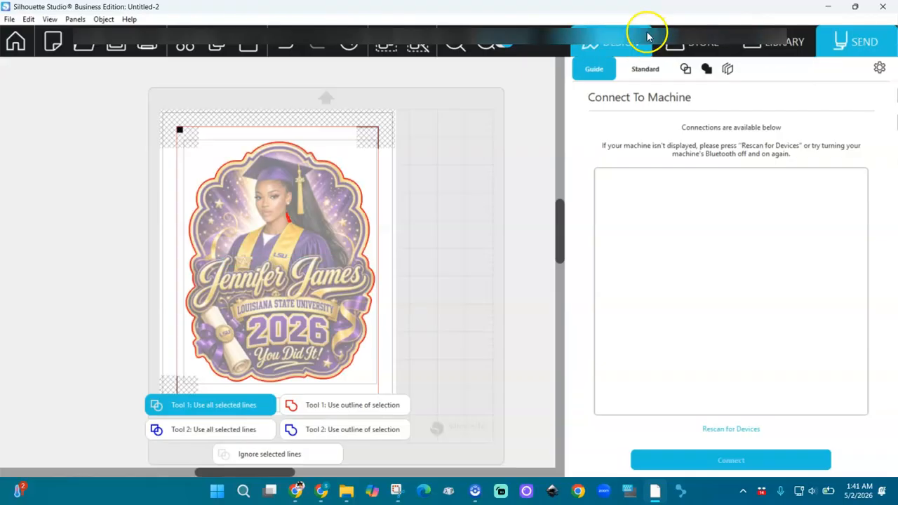
pyautogui.click(623, 46)
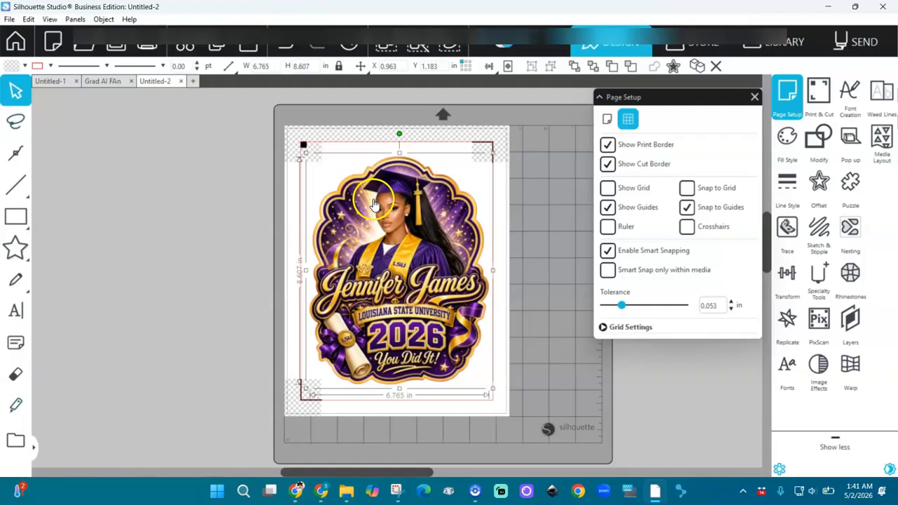
pyautogui.click(865, 42)
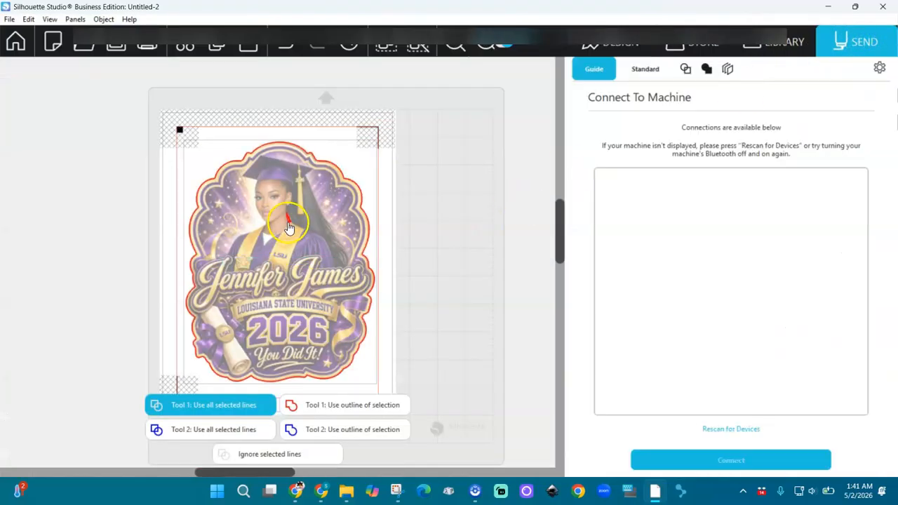
pyautogui.click(613, 41)
# Draw a white-filled ellipse about 1.19 × 1.39 in over the area of the stray cut beside the graduate's neck.
pyautogui.moveTo(20, 213)
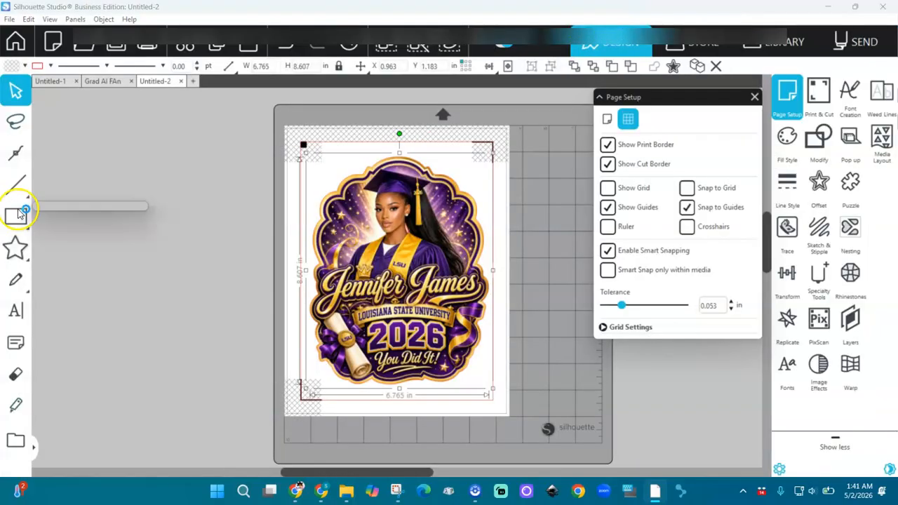
pyautogui.click(107, 218)
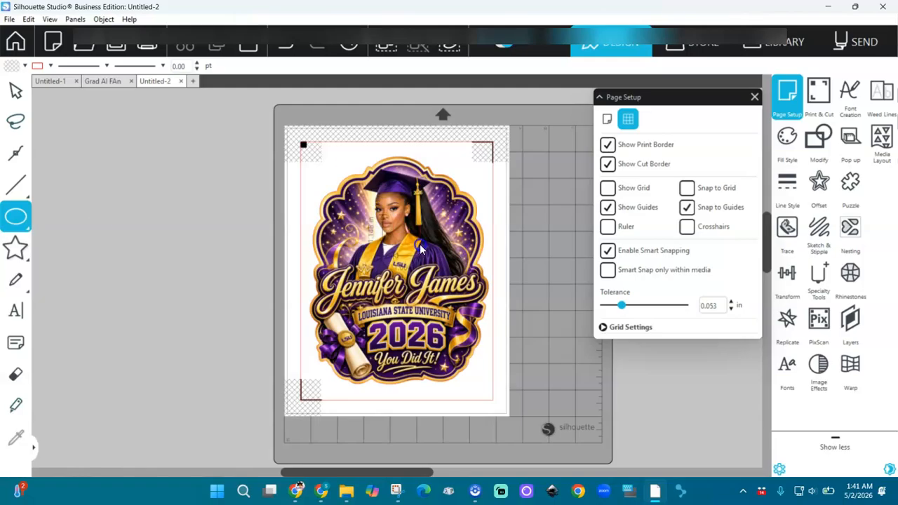
pyautogui.moveTo(425, 251); pyautogui.dragTo(425, 252)
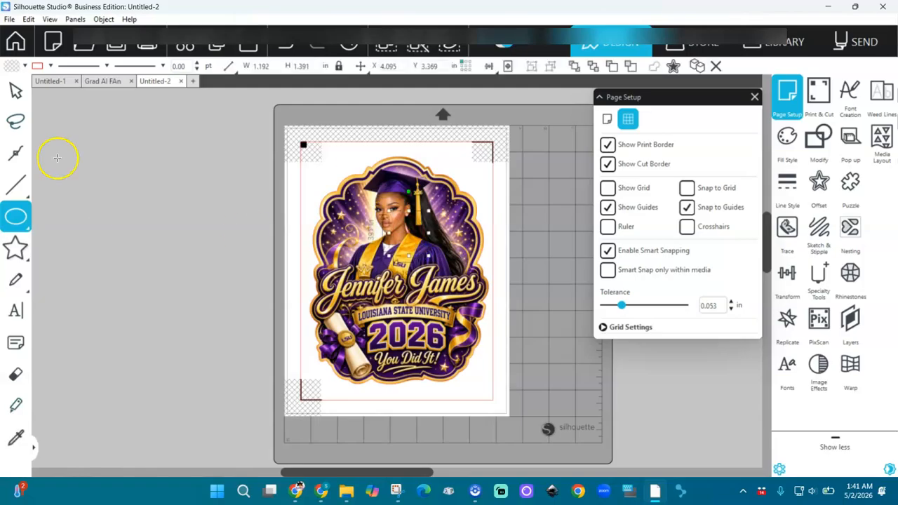
pyautogui.click(25, 66)
pyautogui.click(75, 83)
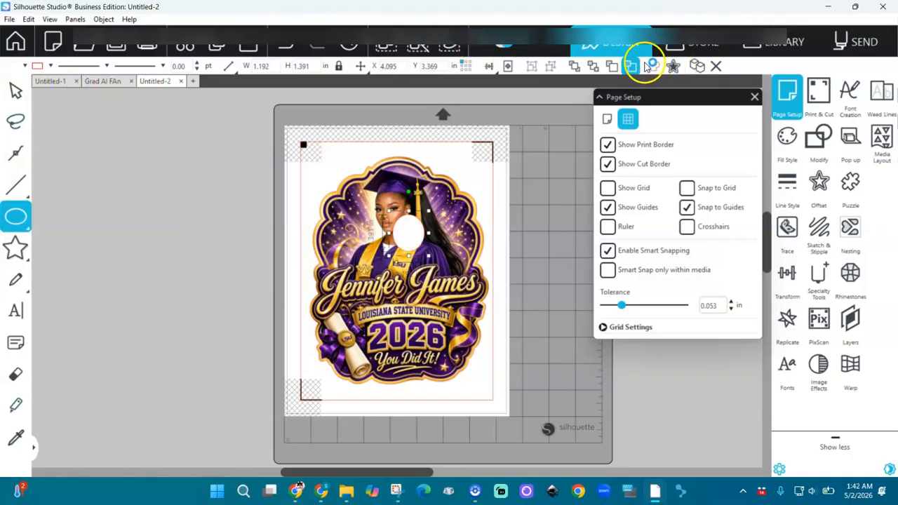
# Send the white ellipse behind the badge, then select both objects and group them.
pyautogui.click(596, 68)
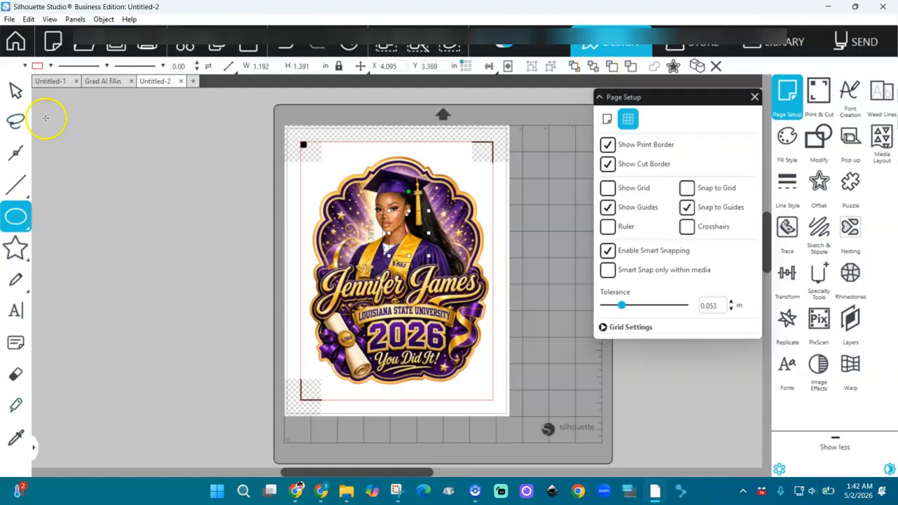
pyautogui.click(15, 90)
pyautogui.moveTo(226, 120); pyautogui.dragTo(527, 395)
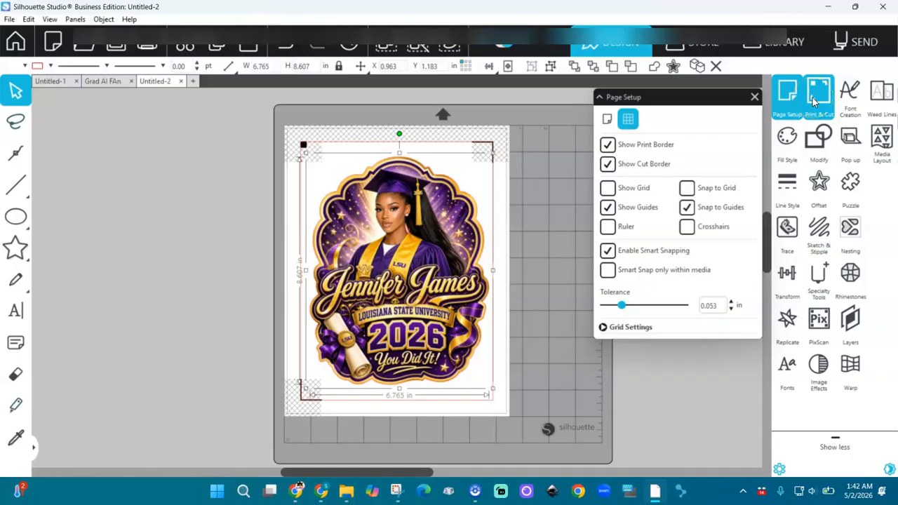
# Enable print bleed in the Print & Cut settings.
pyautogui.click(606, 122)
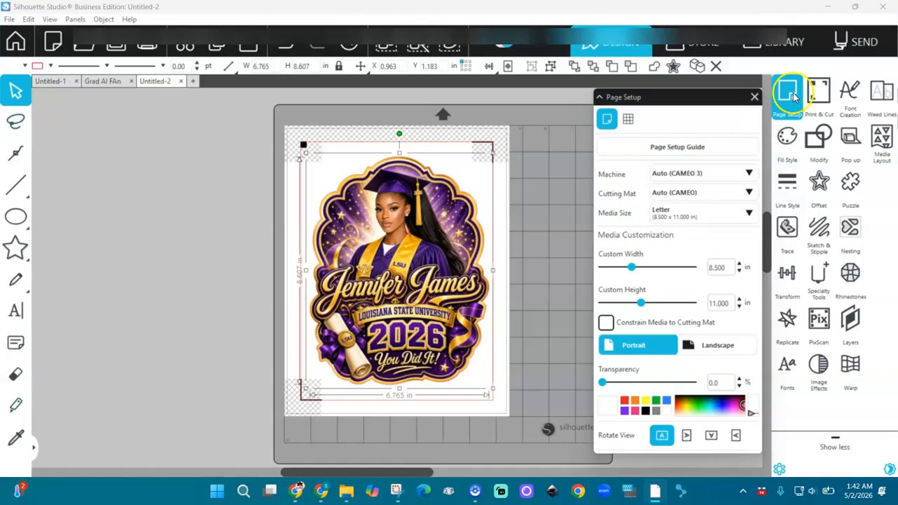
pyautogui.click(816, 95)
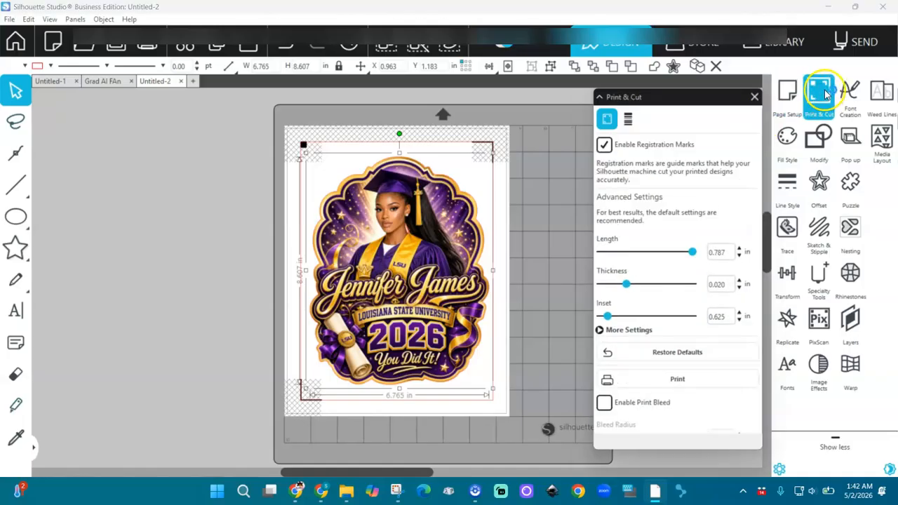
pyautogui.click(605, 404)
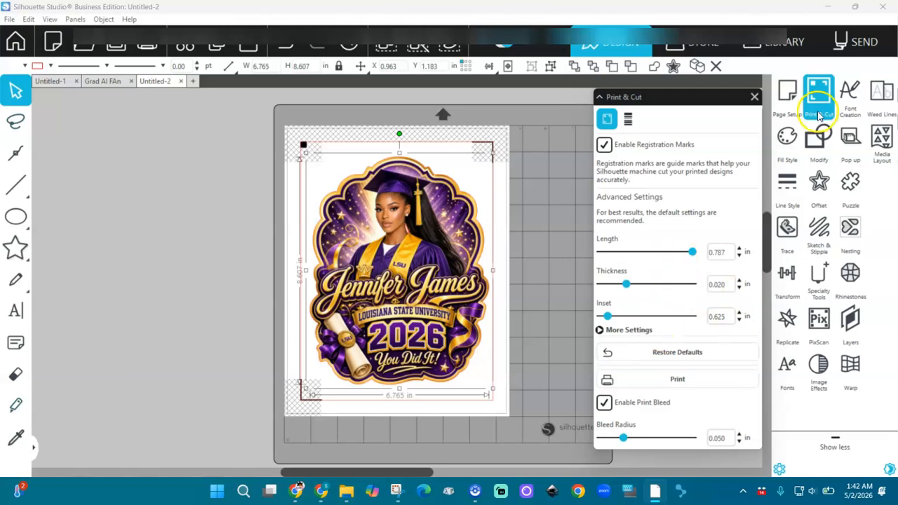
# Set Tool 1 to cut only the outline of the selected badge in the send view, then return to the design.
pyautogui.click(859, 42)
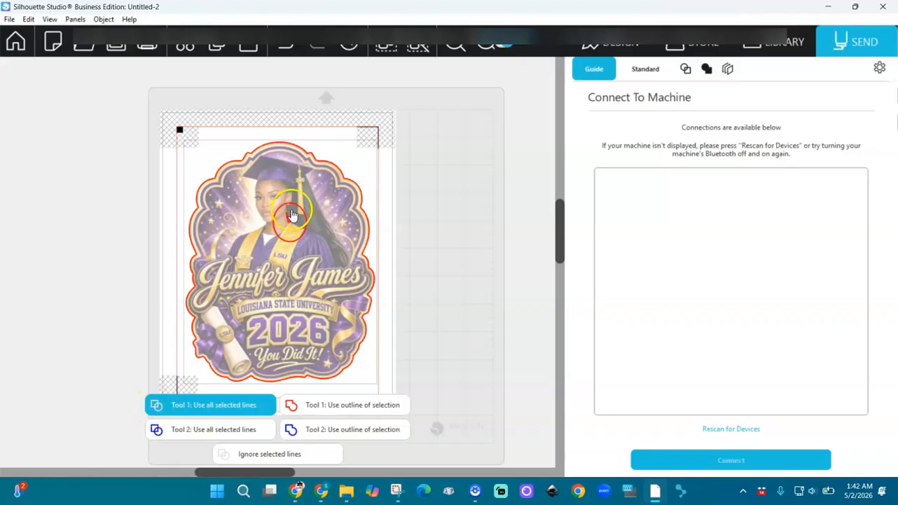
pyautogui.click(346, 405)
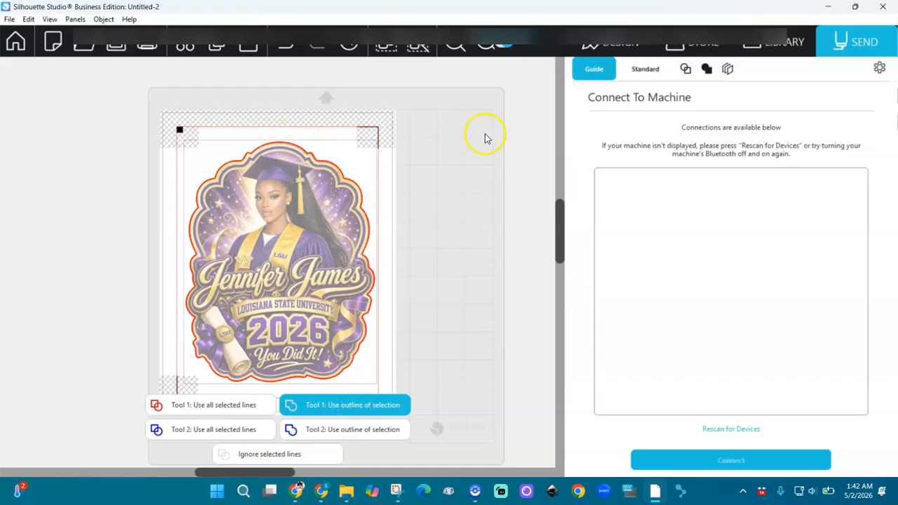
pyautogui.click(622, 43)
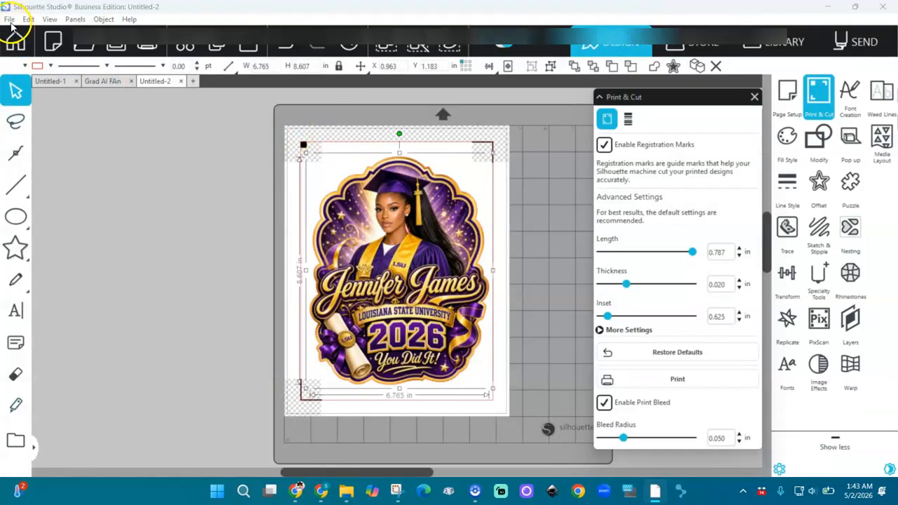
# Examine the badge's bleed edge and registration marks enlarged in the print preview, then close it without printing.
pyautogui.click(9, 19)
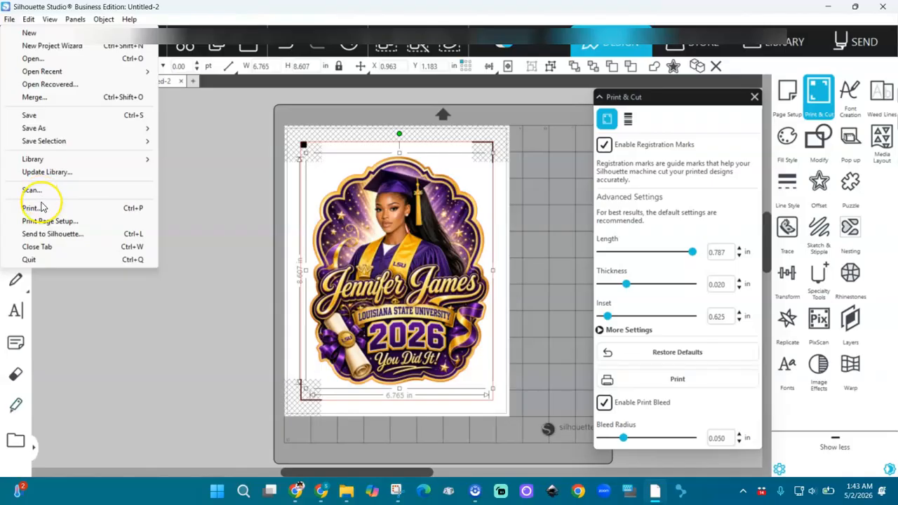
pyautogui.click(41, 210)
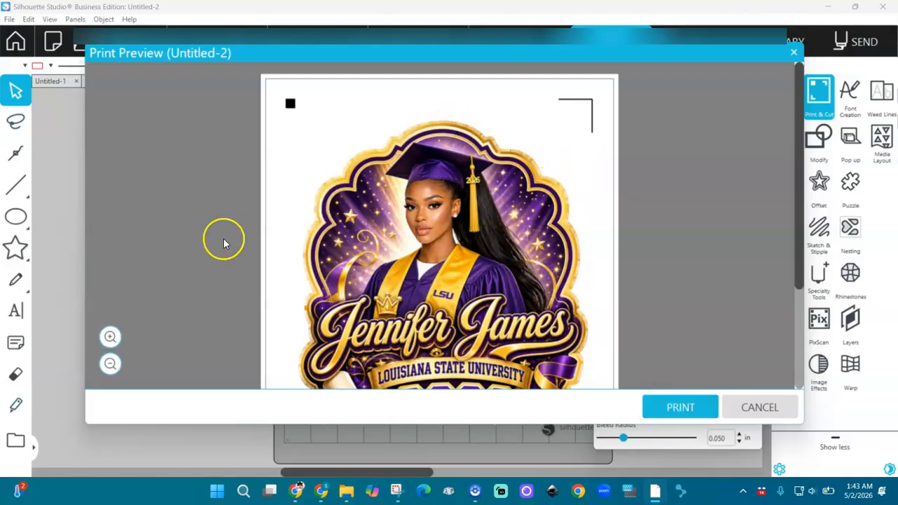
pyautogui.click(111, 337)
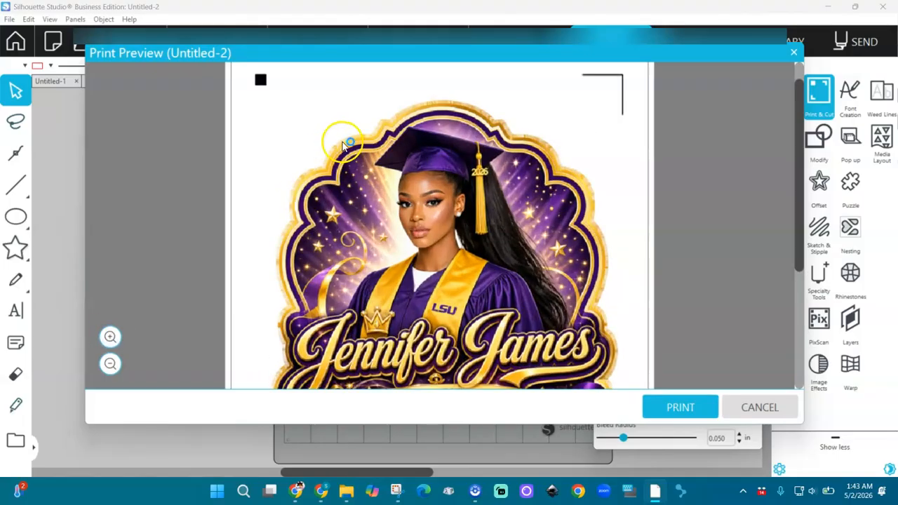
pyautogui.click(110, 337)
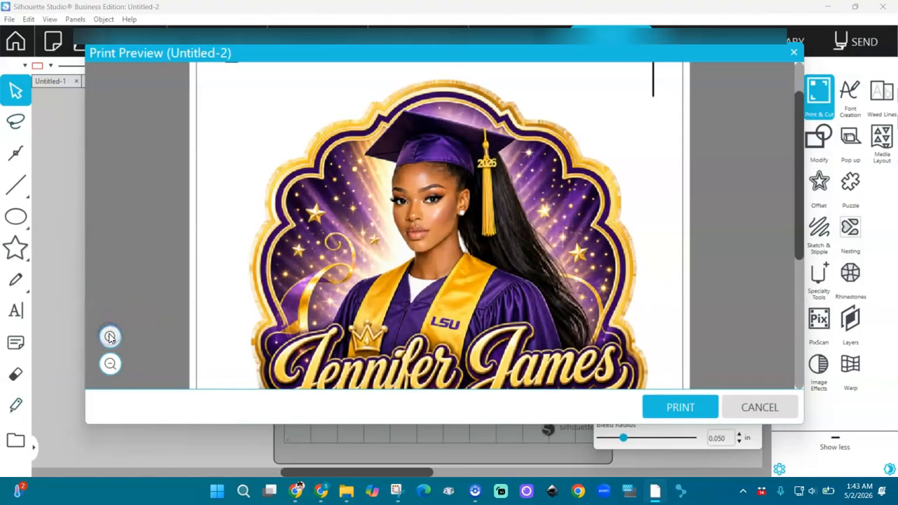
pyautogui.click(110, 337)
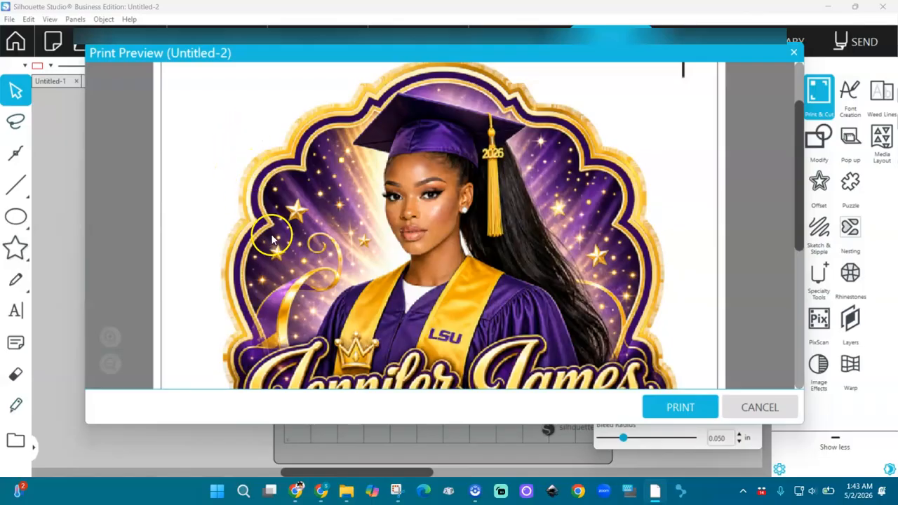
pyautogui.click(760, 408)
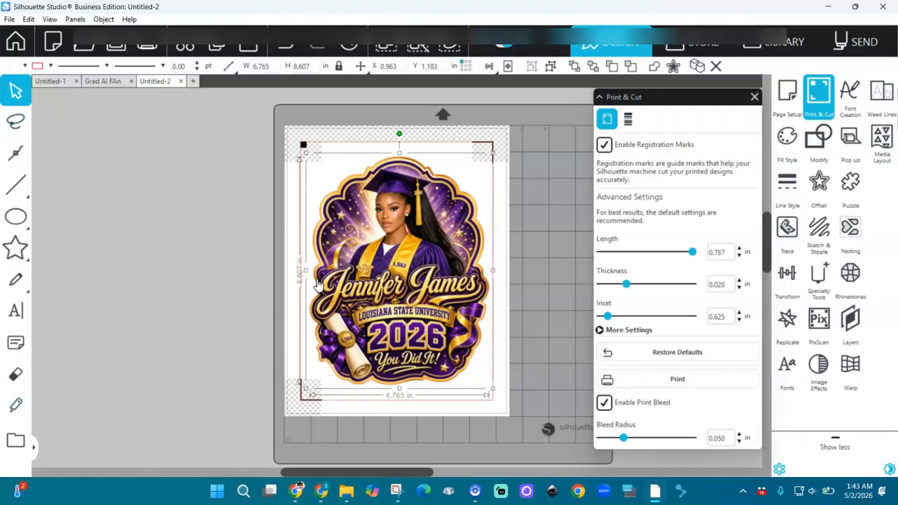
# Switch to ChatGPT in Chrome and view another image from the graduation badge's series.
pyautogui.moveTo(322, 495)
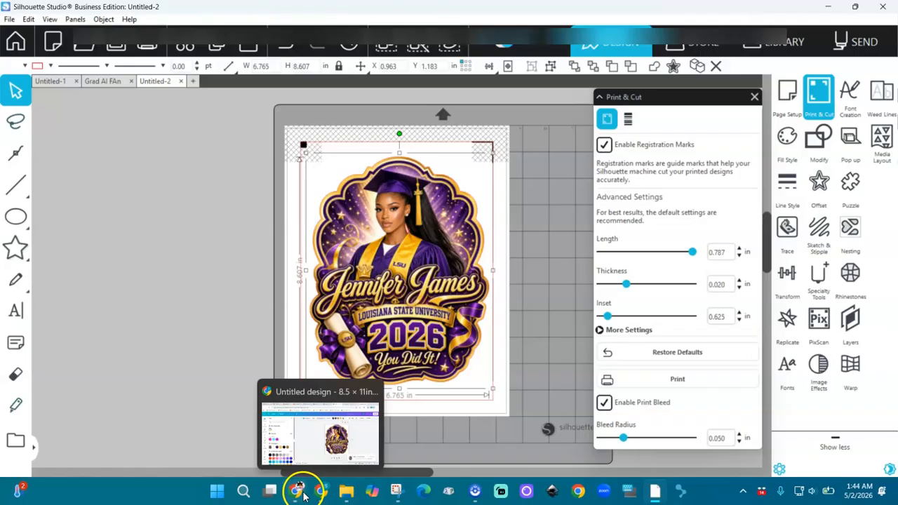
pyautogui.click(296, 491)
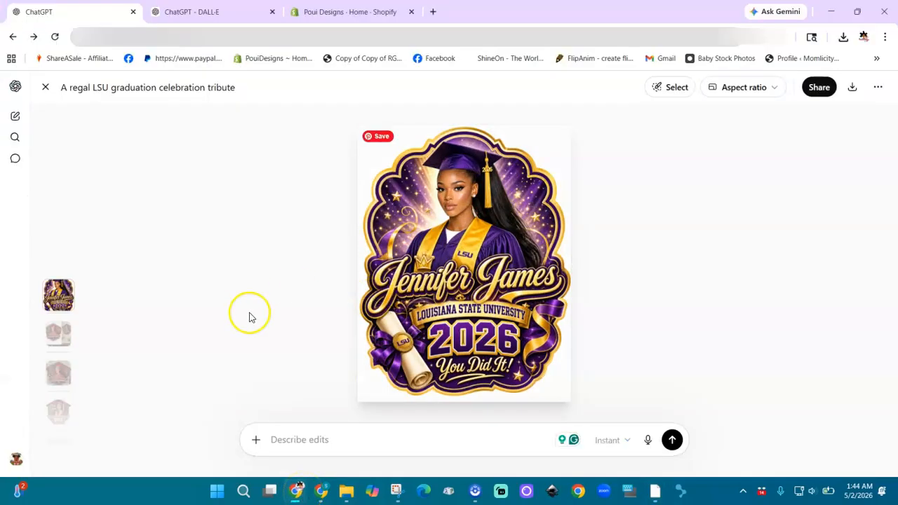
pyautogui.click(58, 376)
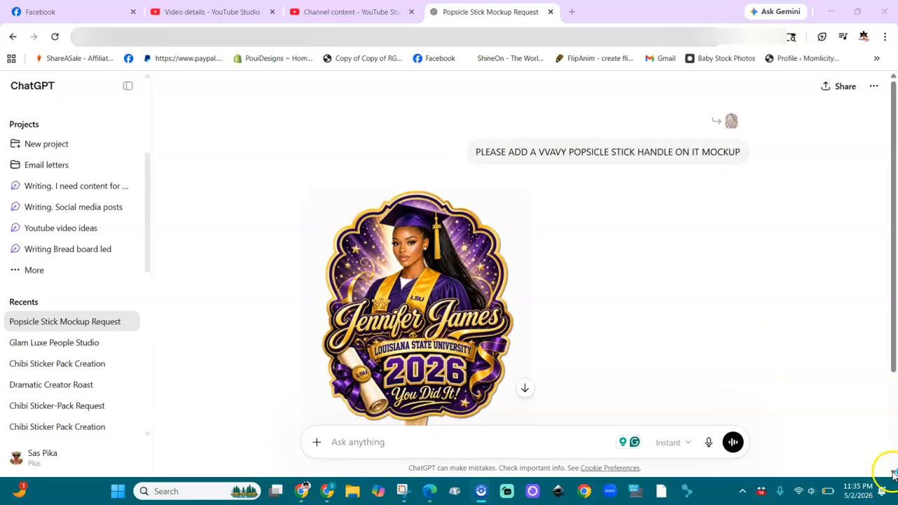
# Copy the badge mockup image with the popsicle stick handle from the ChatGPT conversation.
pyautogui.scroll(-3, 425, 361)
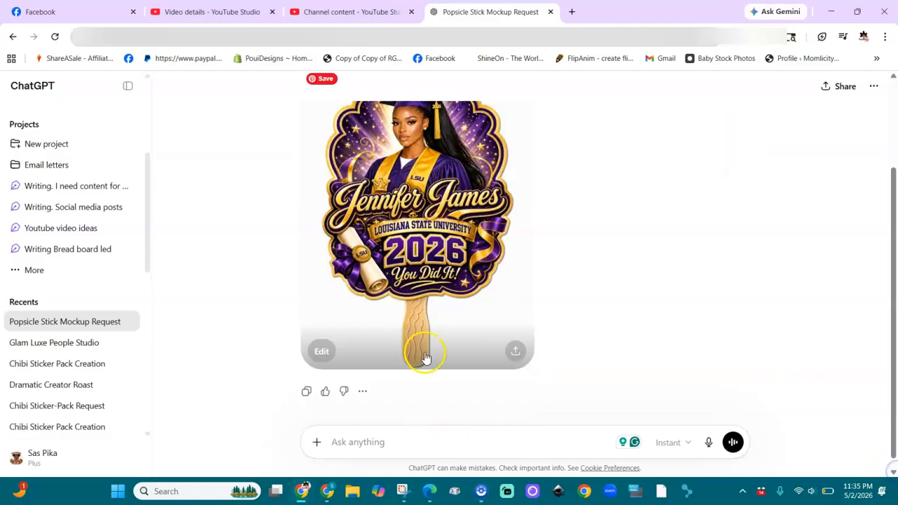
pyautogui.click(442, 161)
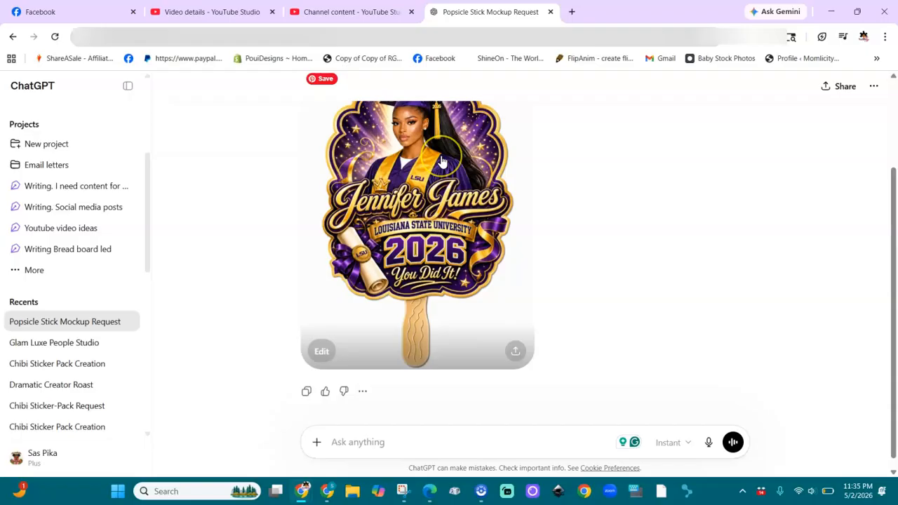
pyautogui.rightClick(442, 160)
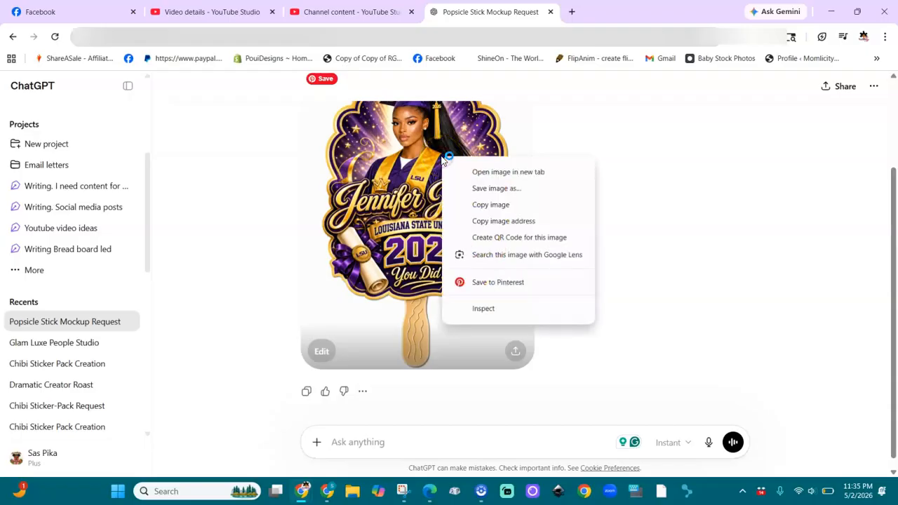
pyautogui.click(481, 205)
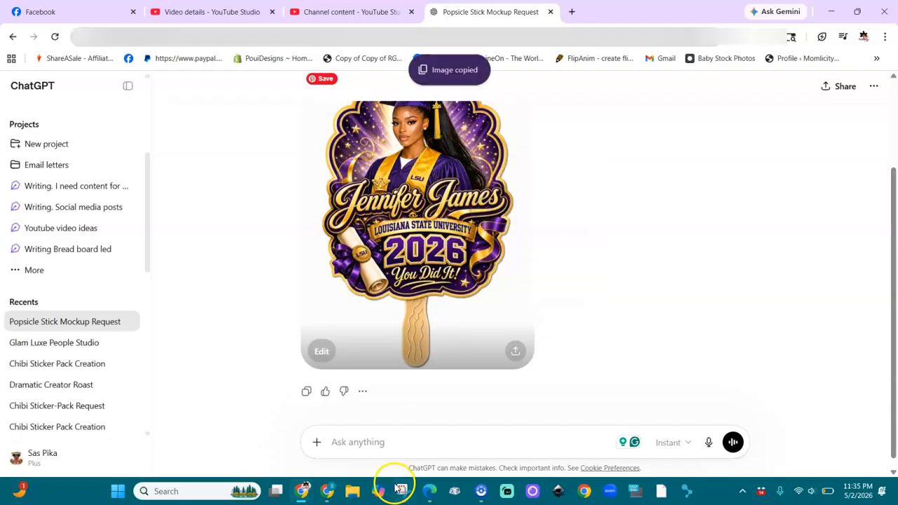
# Switch to the 8.5 × 11 in badge design in Canva, add a blank second page, and paste the copied popsicle-stick mockup onto it.
pyautogui.click(354, 494)
pyautogui.moveTo(332, 495)
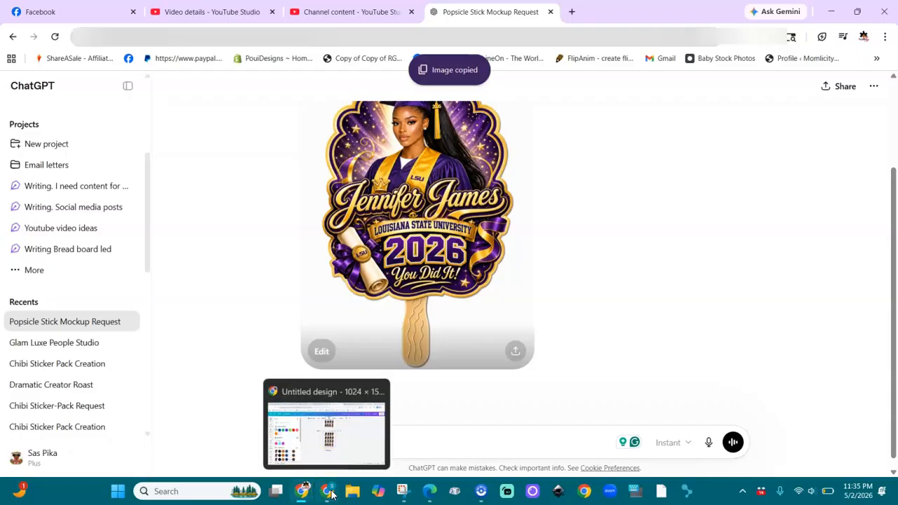
pyautogui.click(327, 428)
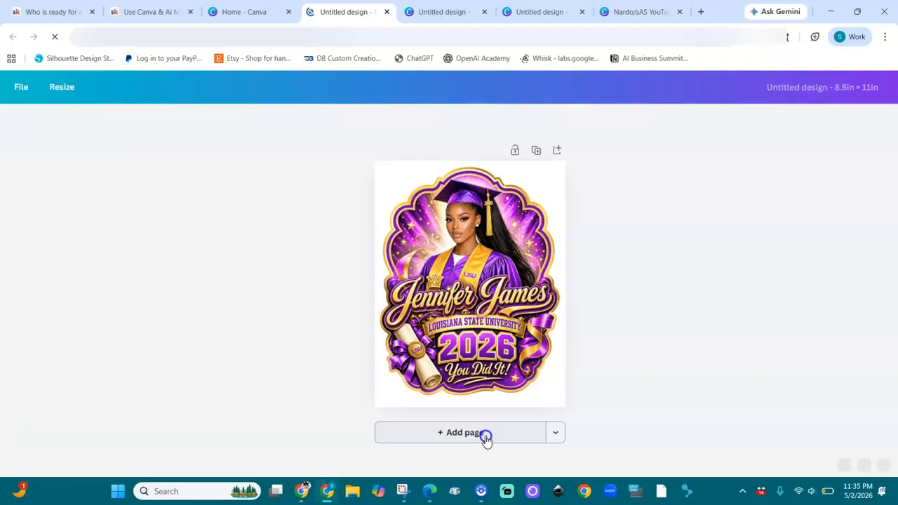
pyautogui.click(486, 437)
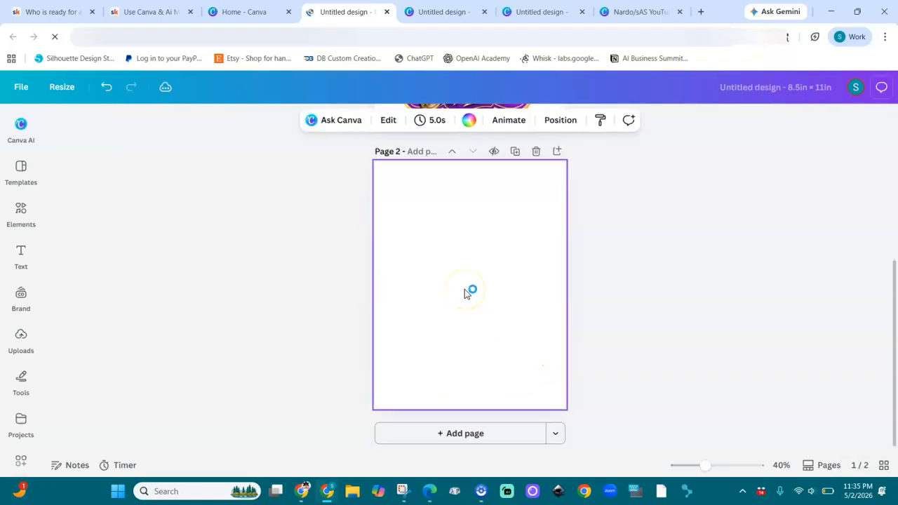
pyautogui.rightClick(483, 273)
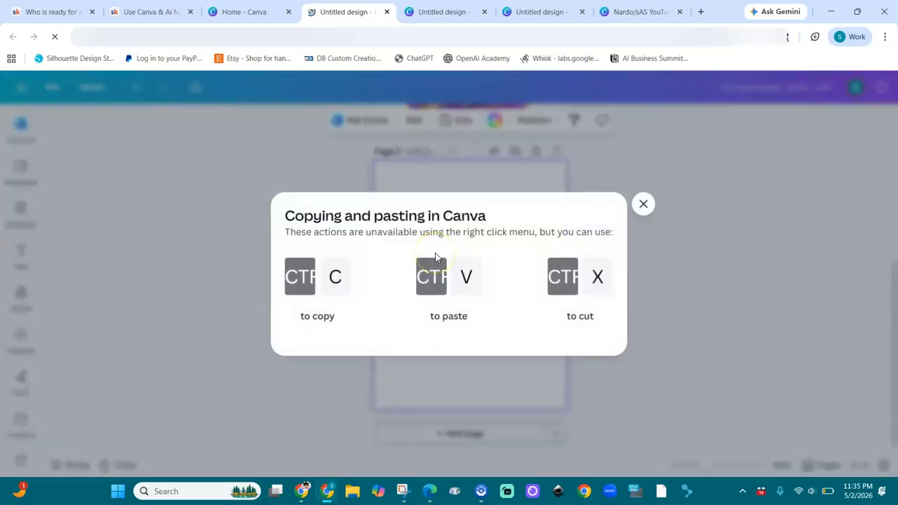
pyautogui.click(644, 204)
pyautogui.click(490, 284)
pyautogui.hotkey('ctrl', 'v')
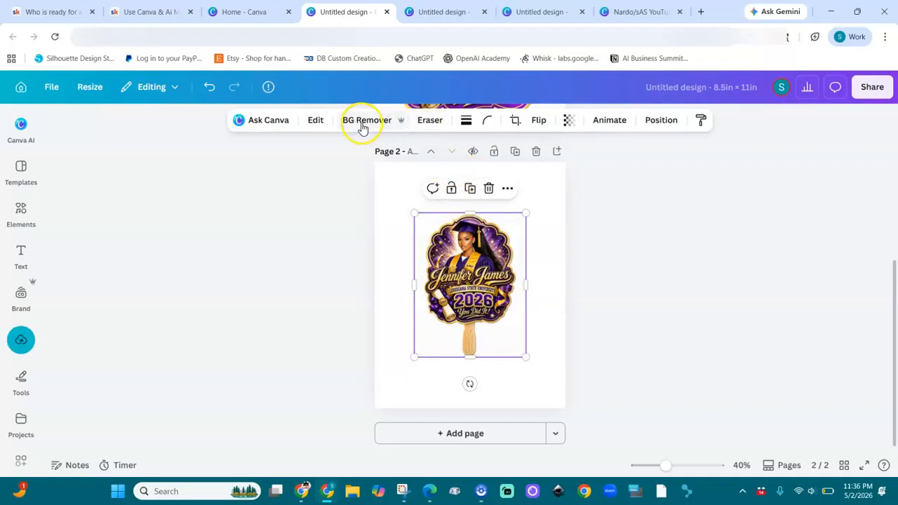
# Remove the background of the pasted mockup and enlarge it on its page.
pyautogui.click(361, 124)
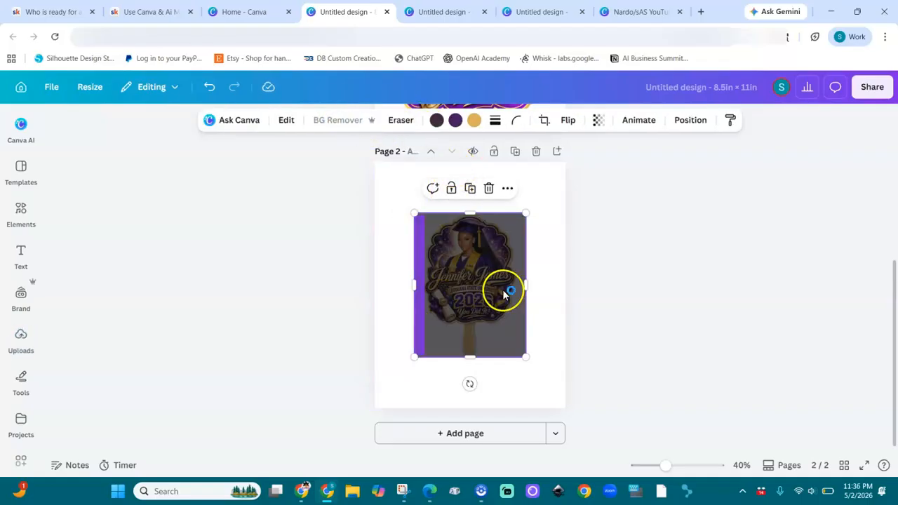
pyautogui.moveTo(413, 213); pyautogui.dragTo(391, 181)
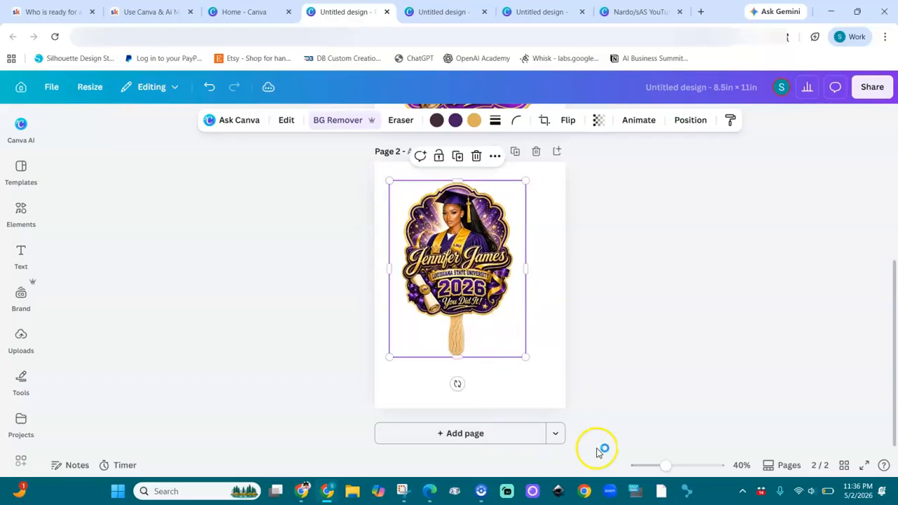
# Erase the wavy grain lines from the mockup's stick handle using the Magic Eraser brush at size 18.
pyautogui.click(690, 466)
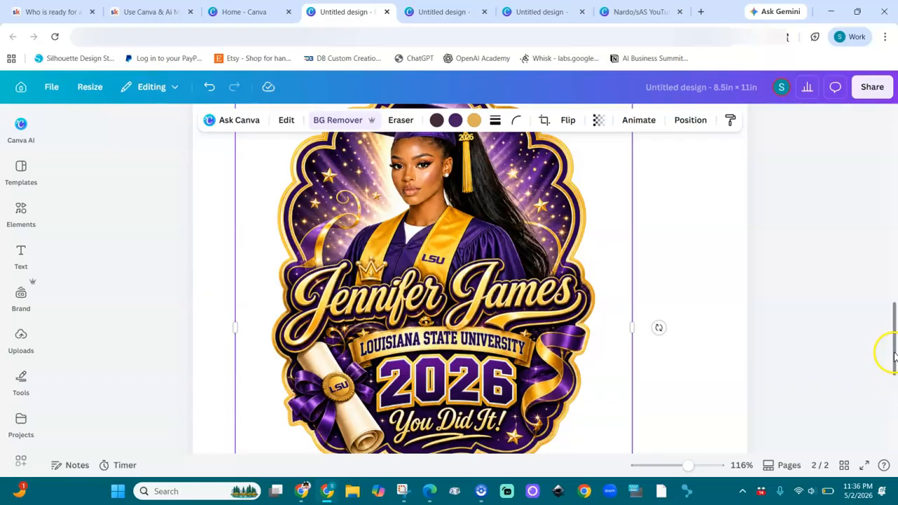
pyautogui.moveTo(893, 370); pyautogui.dragTo(894, 421)
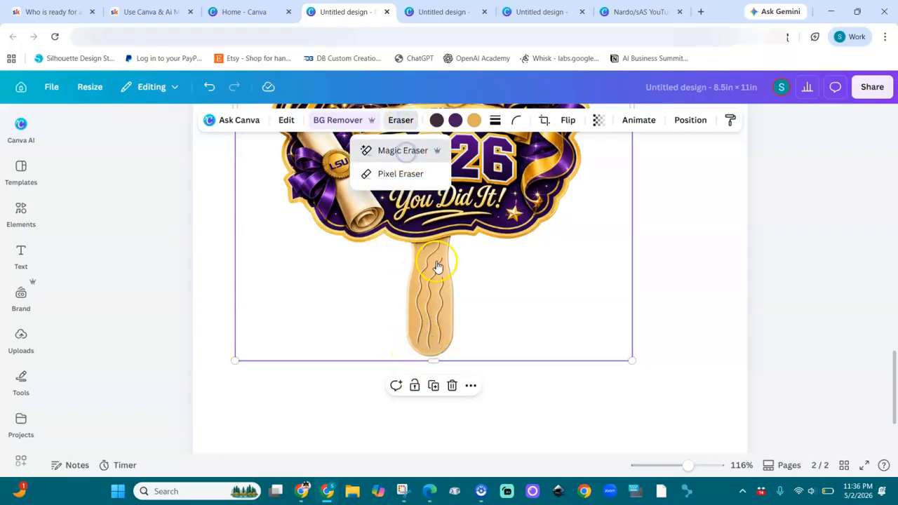
pyautogui.click(403, 150)
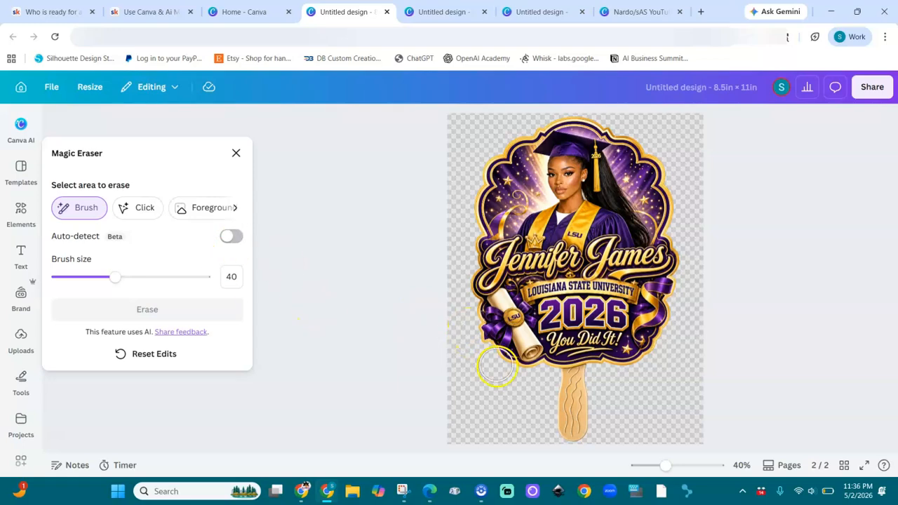
pyautogui.moveTo(665, 466)
pyautogui.mouseDown()
pyautogui.moveTo(677, 467)
pyautogui.moveTo(665, 465)
pyautogui.mouseUp()
pyautogui.moveTo(120, 281); pyautogui.dragTo(82, 278)
pyautogui.moveTo(572, 370); pyautogui.dragTo(570, 420)
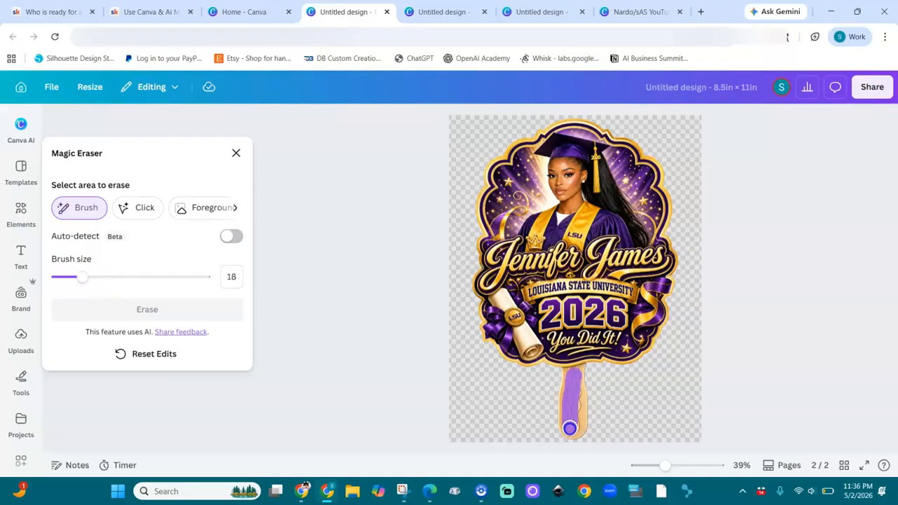
pyautogui.click(177, 310)
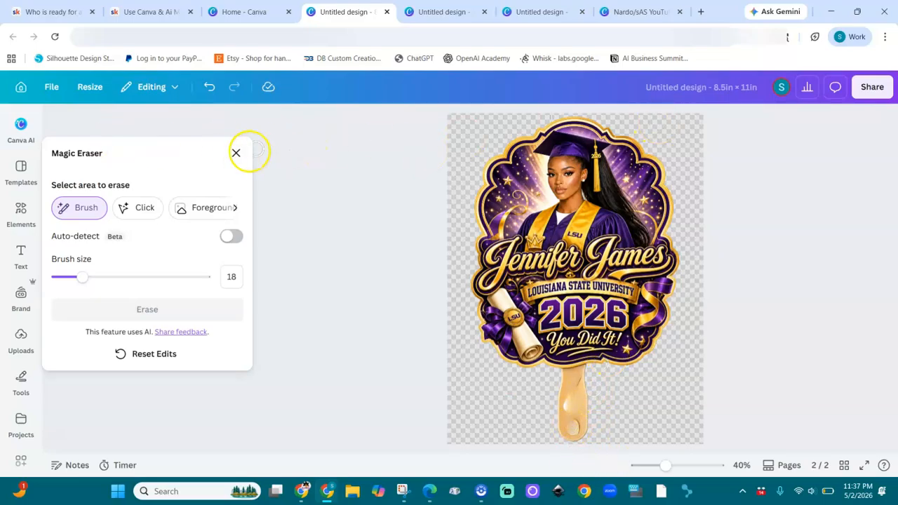
pyautogui.click(232, 156)
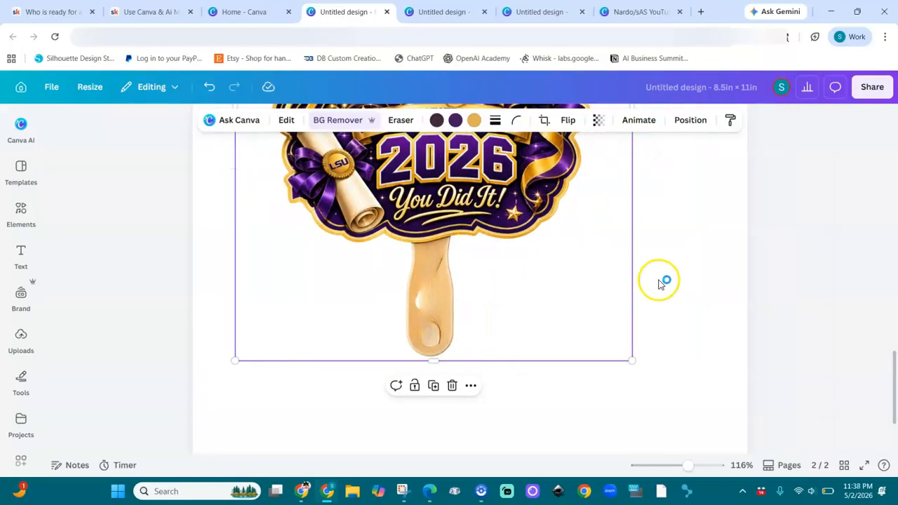
# Duplicate the first page and shrink the badge on the copy to about 3.65 in wide, placing it in the page's upper-left area.
pyautogui.scroll(10, 896, 203)
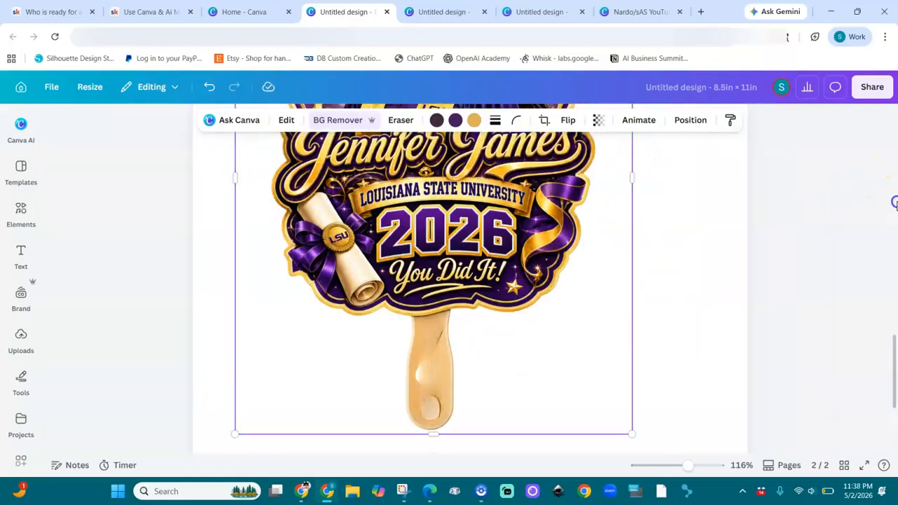
pyautogui.scroll(3, 896, 204)
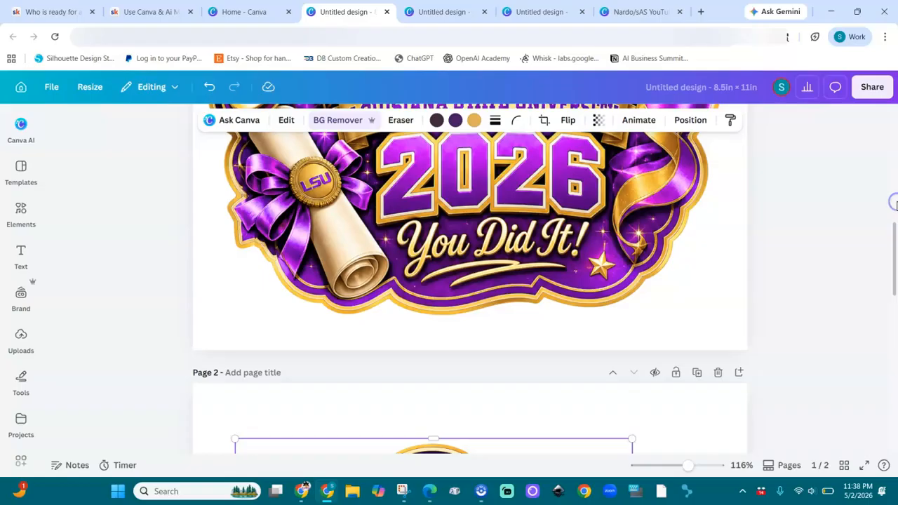
pyautogui.moveTo(690, 467); pyautogui.dragTo(646, 467)
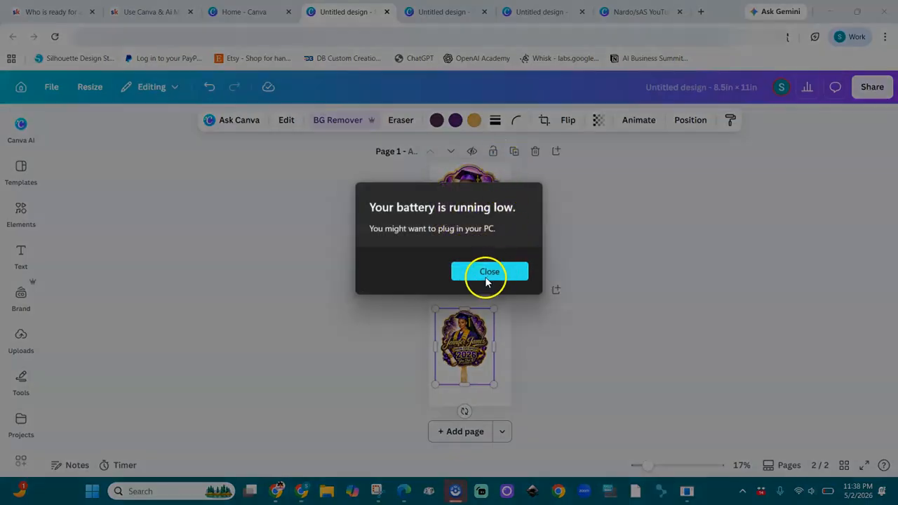
pyautogui.click(487, 282)
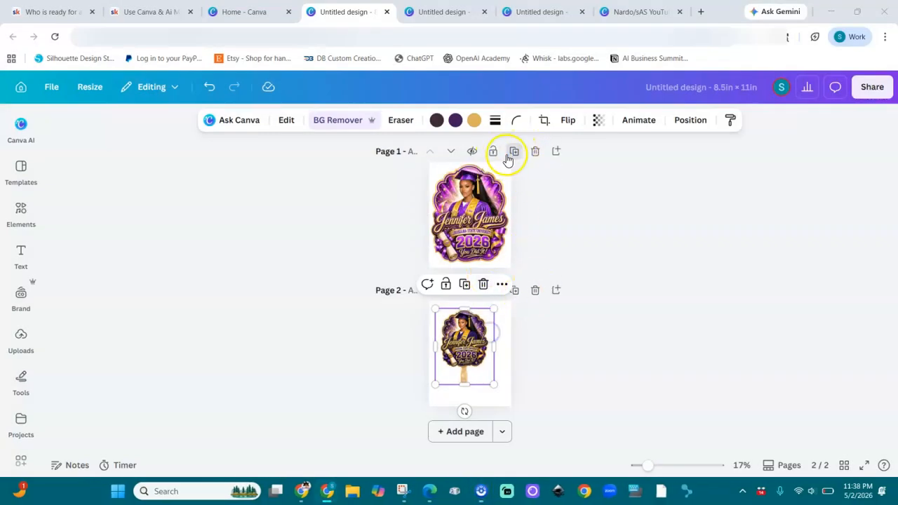
pyautogui.click(514, 152)
pyautogui.click(500, 259)
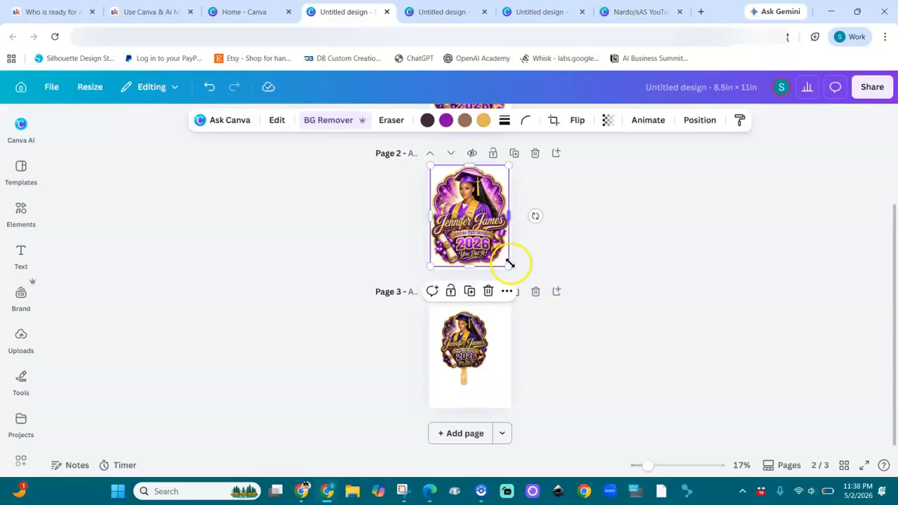
pyautogui.moveTo(510, 263); pyautogui.dragTo(456, 211)
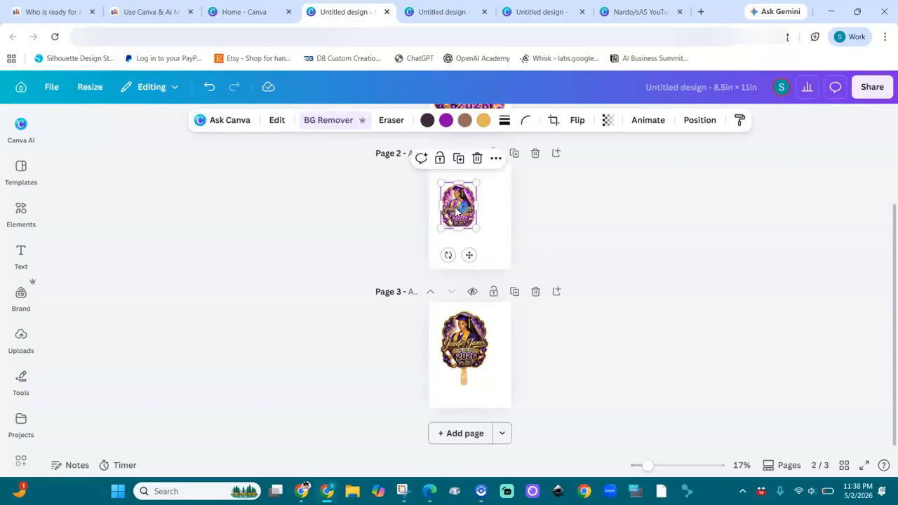
# Add the recently used wooden popsicle stick to page 2, sized about 0.67 × 3.59 in and placed over the badge's lower centre.
pyautogui.click(19, 212)
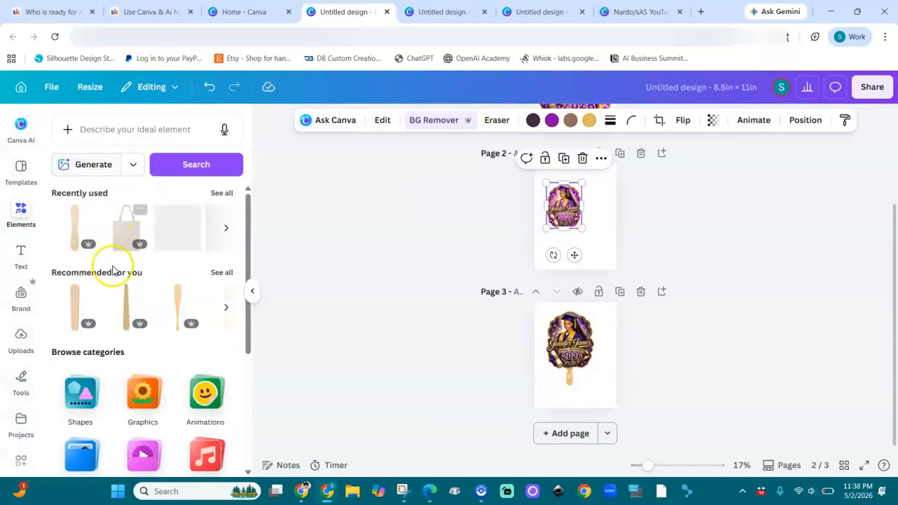
pyautogui.click(74, 242)
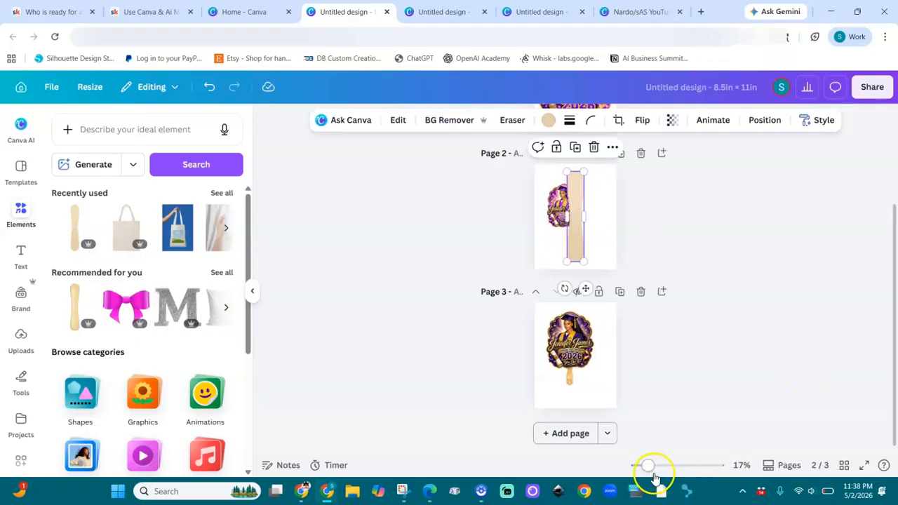
pyautogui.moveTo(650, 470); pyautogui.dragTo(685, 469)
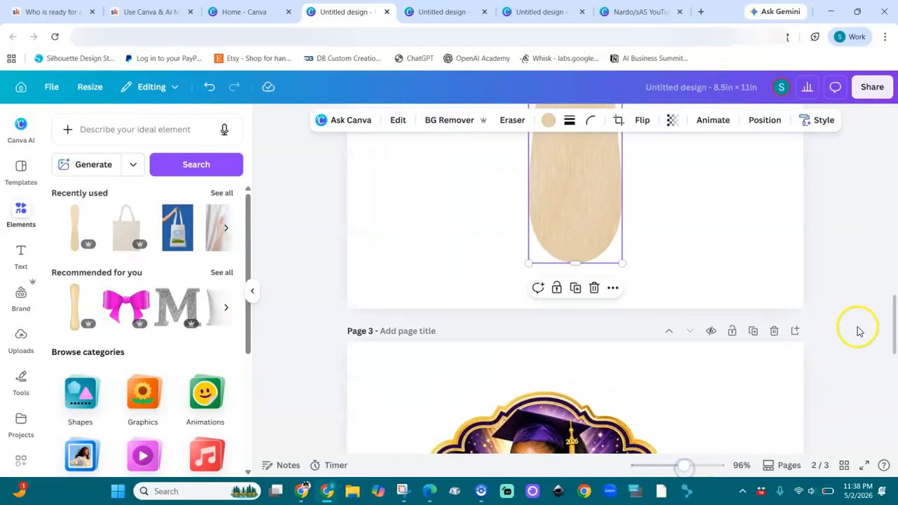
pyautogui.moveTo(895, 321); pyautogui.dragTo(893, 289)
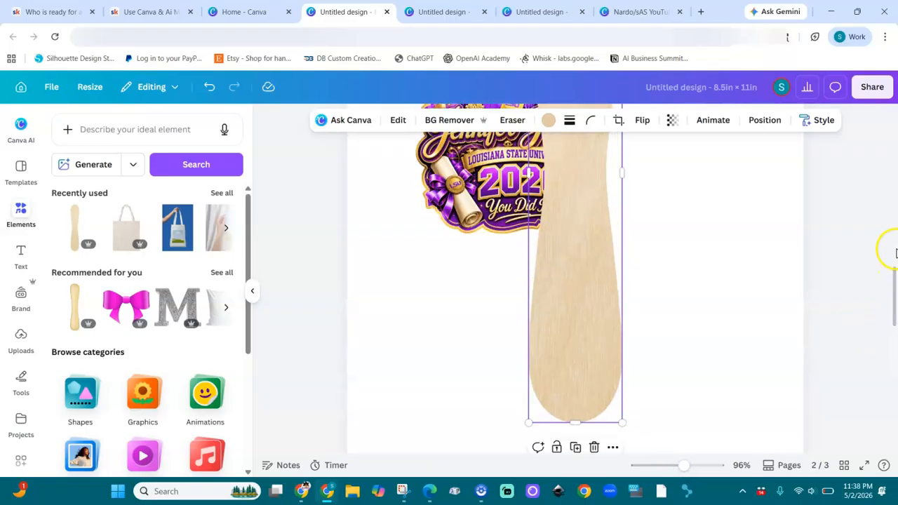
pyautogui.moveTo(622, 423); pyautogui.dragTo(516, 337)
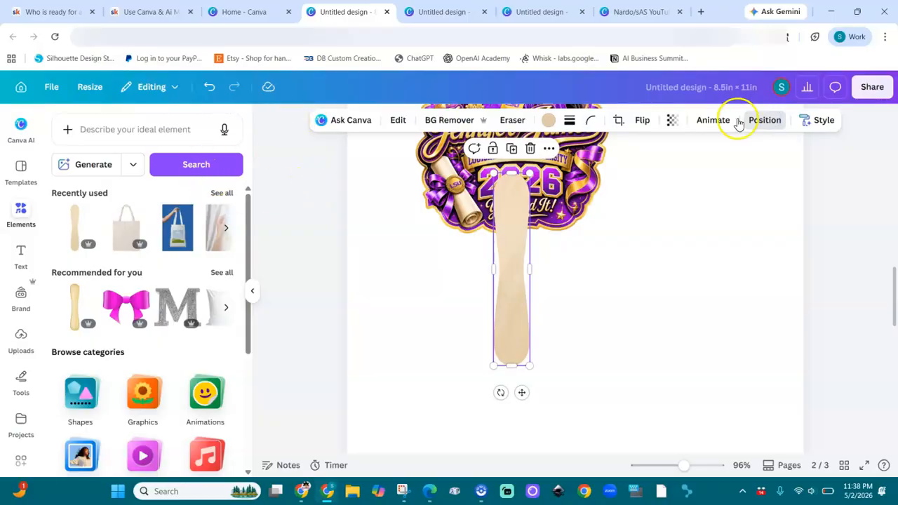
# Send the popsicle stick behind the badge and group the two into one fan.
pyautogui.click(763, 120)
pyautogui.click(175, 208)
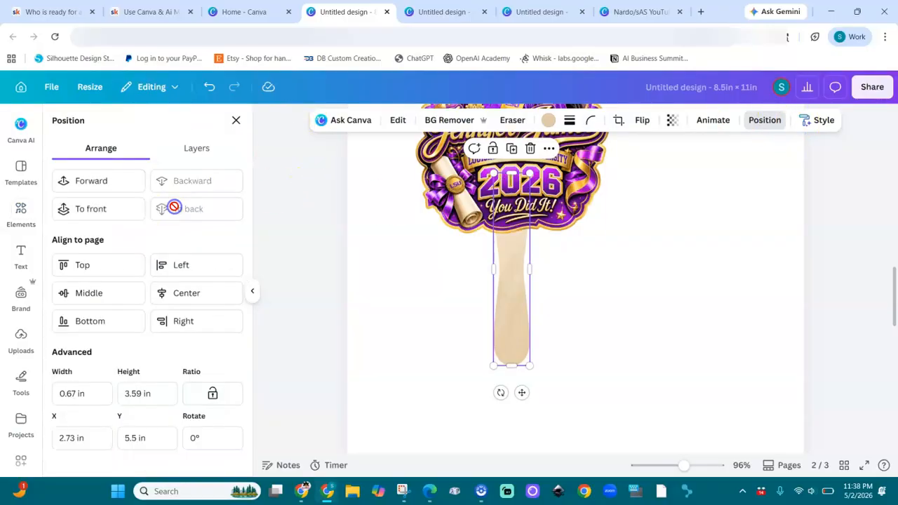
pyautogui.keyDown('shift'); pyautogui.click(566, 220); pyautogui.keyUp('shift')
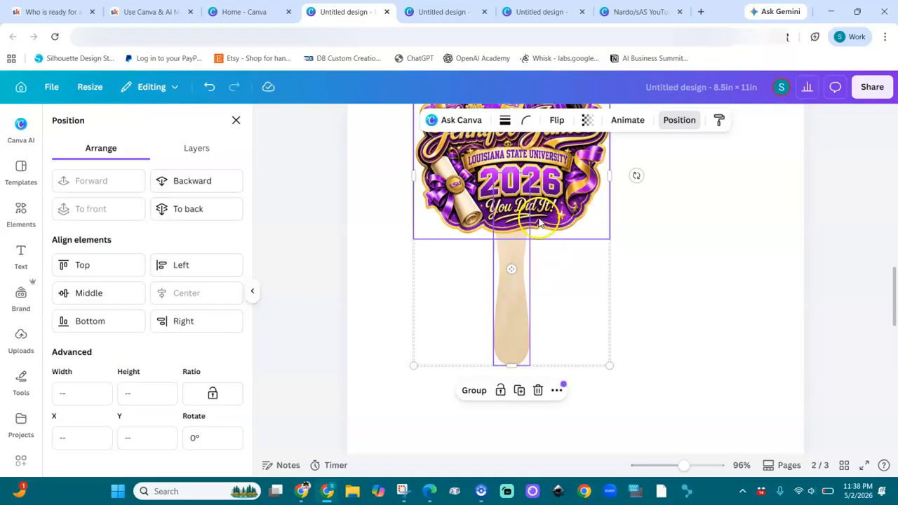
pyautogui.hotkey('ctrl', 'g')
# Duplicate the fan group, rotate the copy about 21.7° clockwise, and place it overlapping the original's right side.
pyautogui.moveTo(683, 466); pyautogui.dragTo(662, 468)
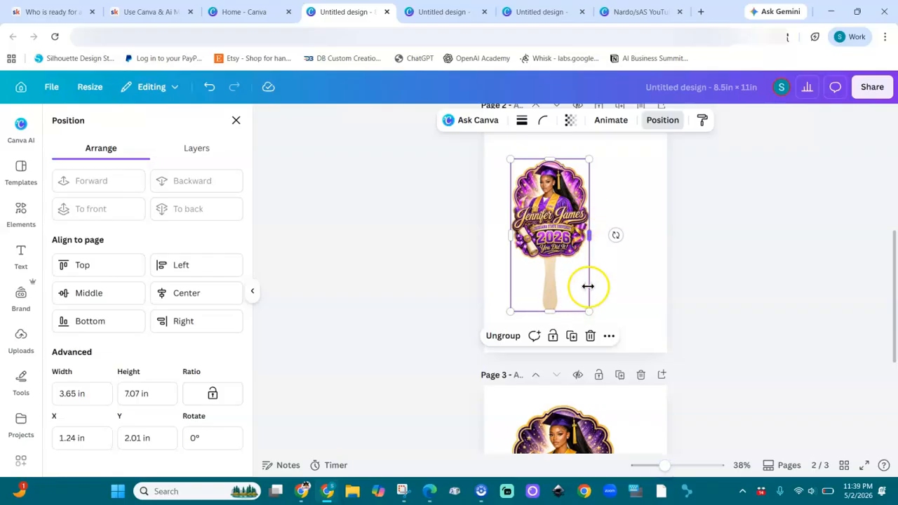
pyautogui.click(572, 337)
pyautogui.moveTo(565, 228); pyautogui.dragTo(602, 223)
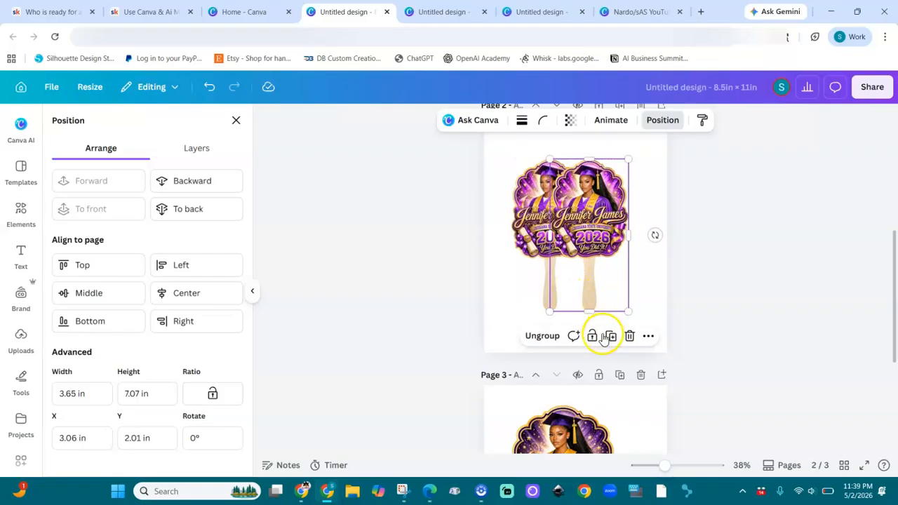
pyautogui.moveTo(651, 259); pyautogui.dragTo(603, 249)
pyautogui.click(508, 296)
pyautogui.moveTo(517, 303); pyautogui.dragTo(561, 314)
pyautogui.moveTo(602, 198); pyautogui.dragTo(602, 212)
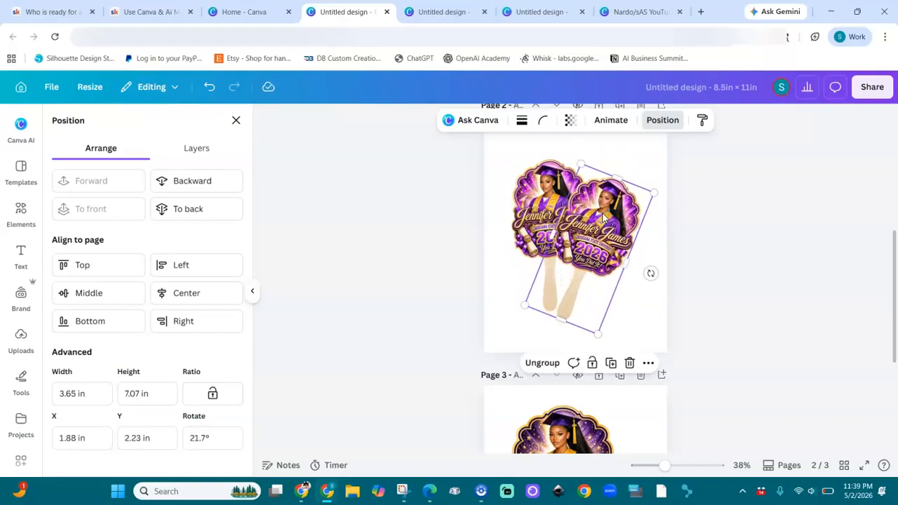